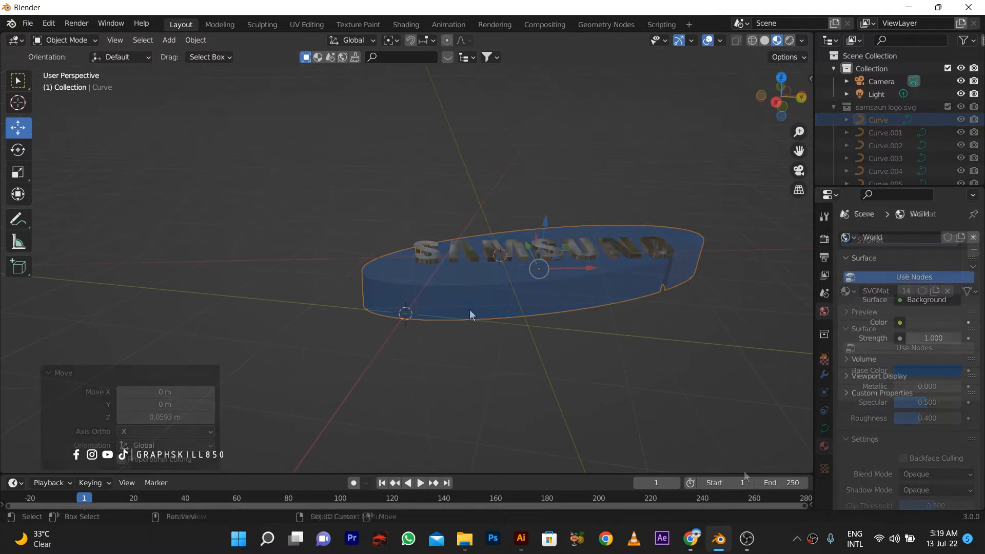
{"action": "key", "text": "shift+a"}
{"action": "mouse_move", "coordinate": [411, 262]}
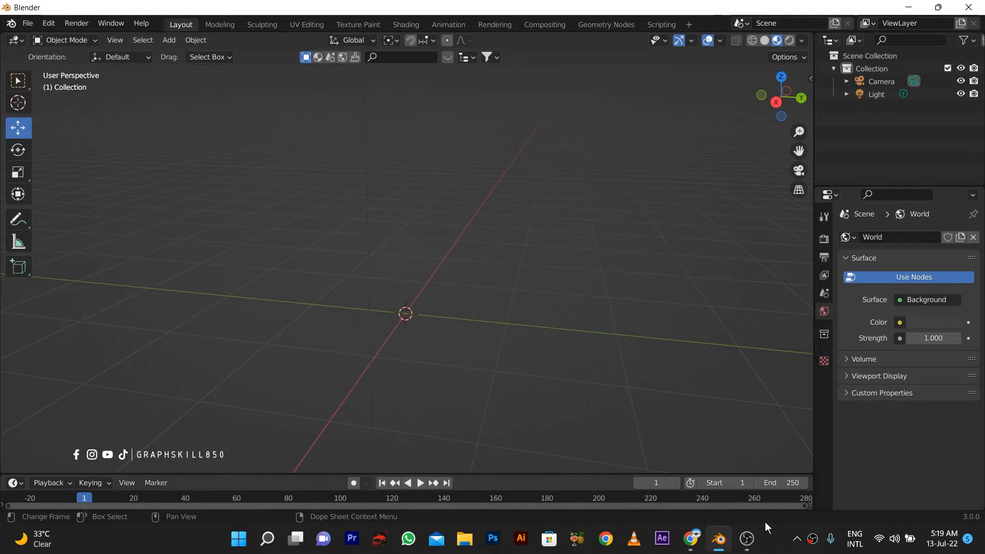
{"action": "left_click", "coordinate": [747, 539]}
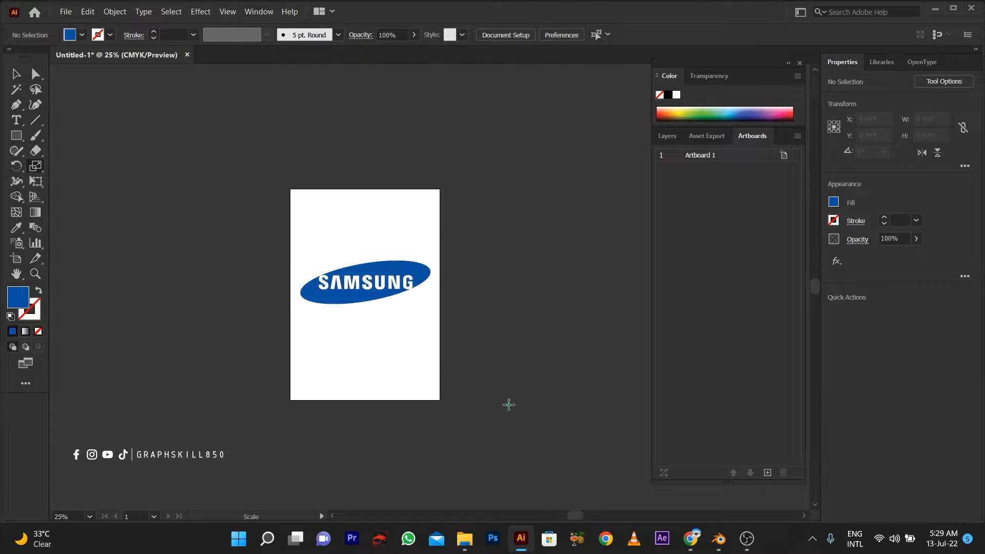
Select all of the SAMSUNG logo artwork on the artboard and activate the Selection tool
{"action": "key", "text": "ctrl+a"}
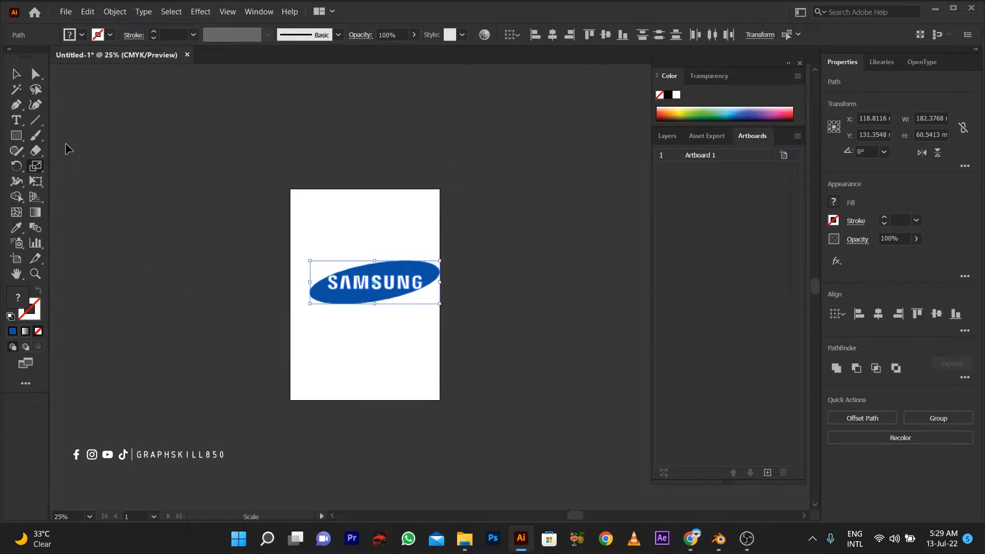
{"action": "left_click", "coordinate": [16, 74]}
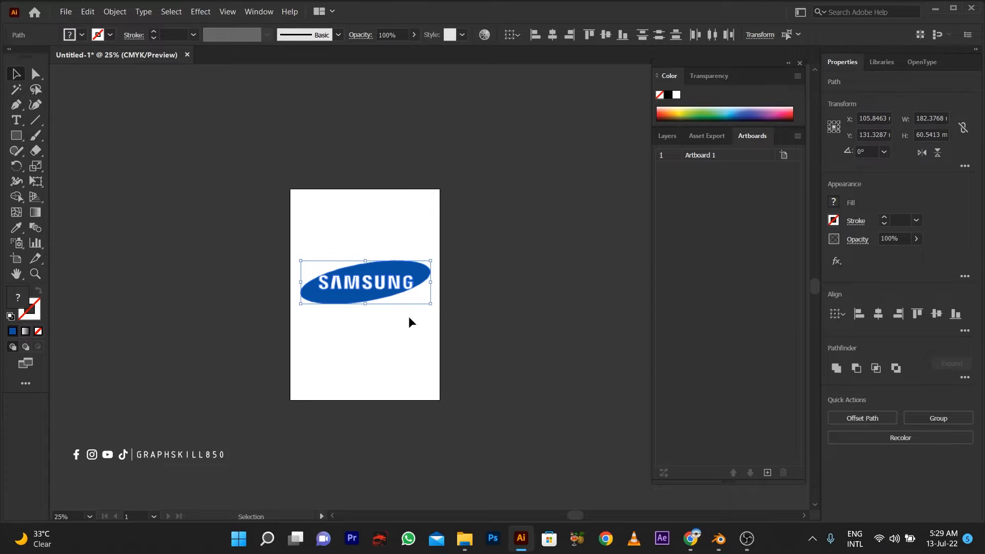
{"action": "scroll", "coordinate": [332, 302], "scroll_direction": "up", "scroll_amount": 3, "text": "alt"}
{"action": "scroll", "coordinate": [356, 296], "scroll_direction": "down", "scroll_amount": 3, "text": "alt"}
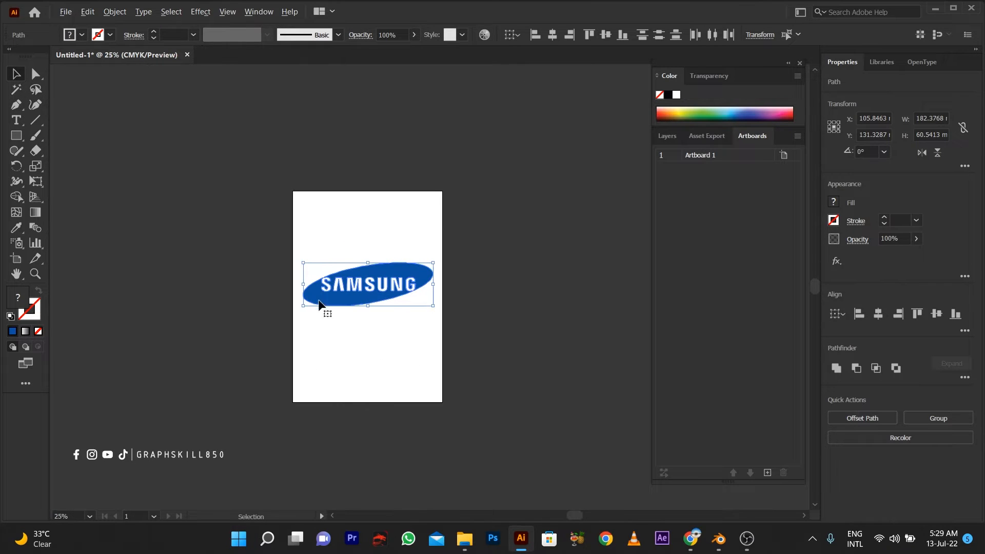
Save a copy of the logo in Downloads as an SVG file named "samsaun logo", accepting the default SVG options
{"action": "key", "text": "ctrl+alt+s"}
{"action": "left_click", "coordinate": [154, 388]}
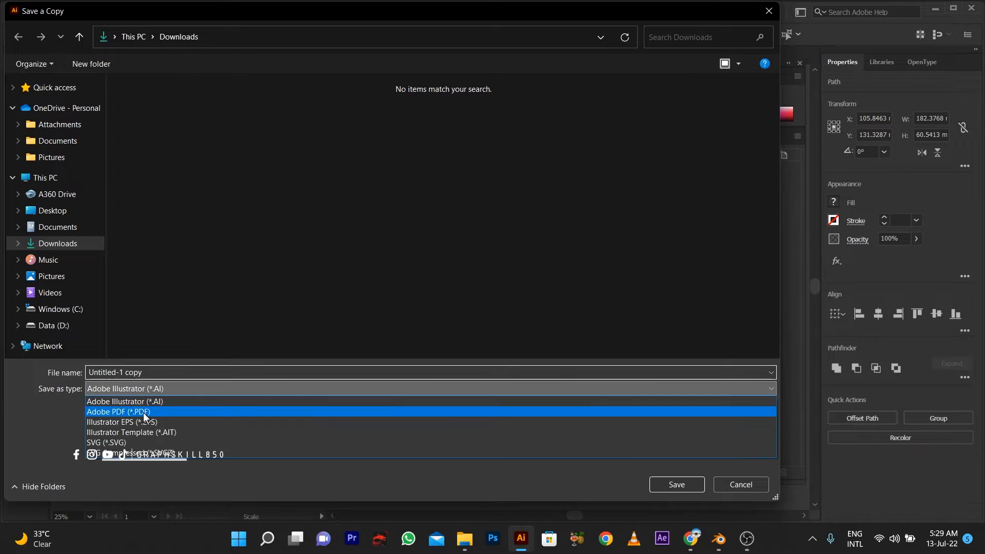
{"action": "left_click", "coordinate": [141, 443]}
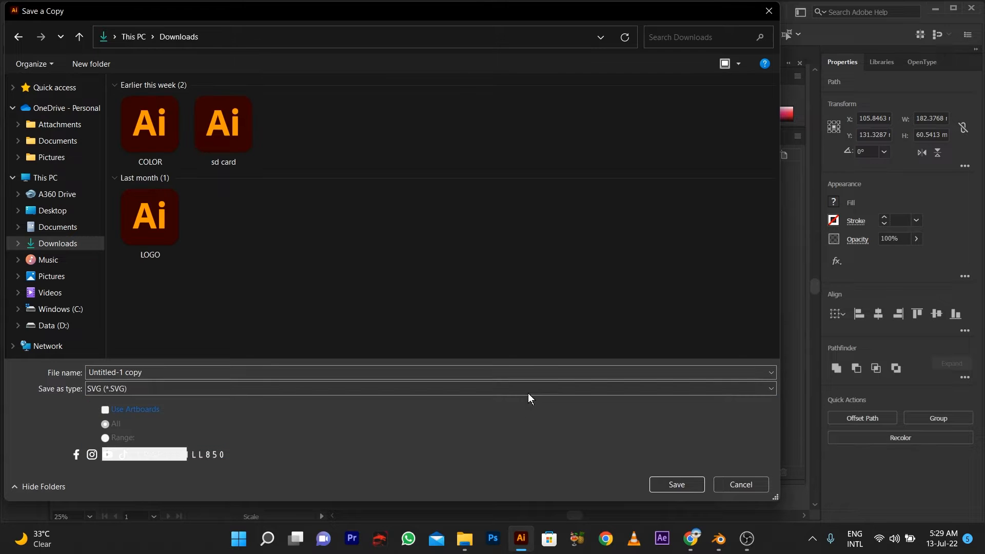
{"action": "left_click", "coordinate": [215, 372]}
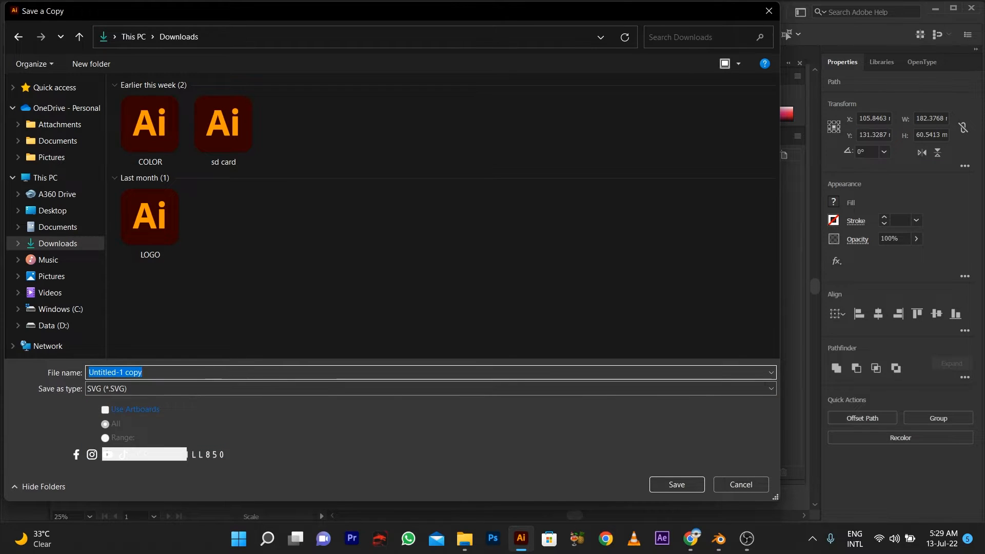
{"action": "type", "text": "samsaun logo"}
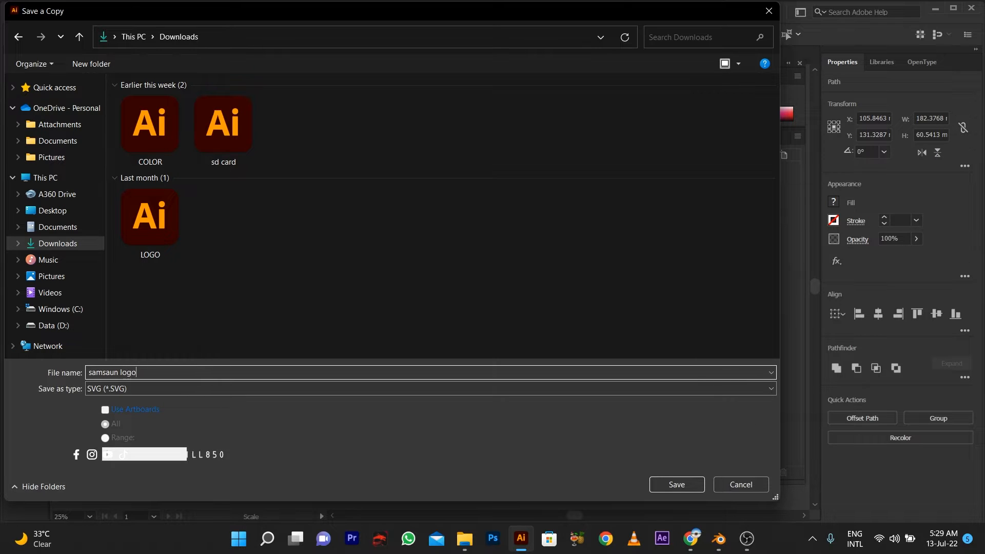
{"action": "key", "text": "Return"}
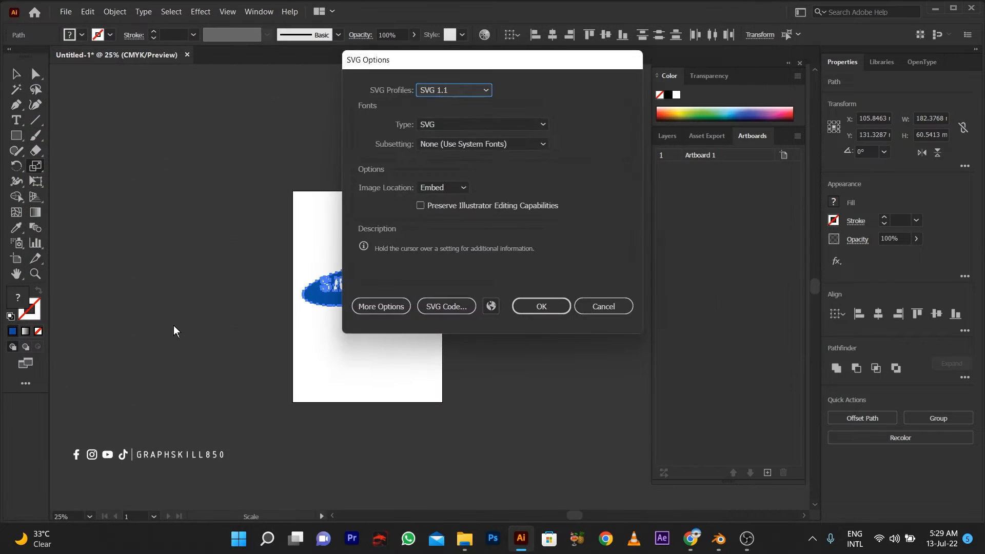
{"action": "left_click", "coordinate": [563, 304]}
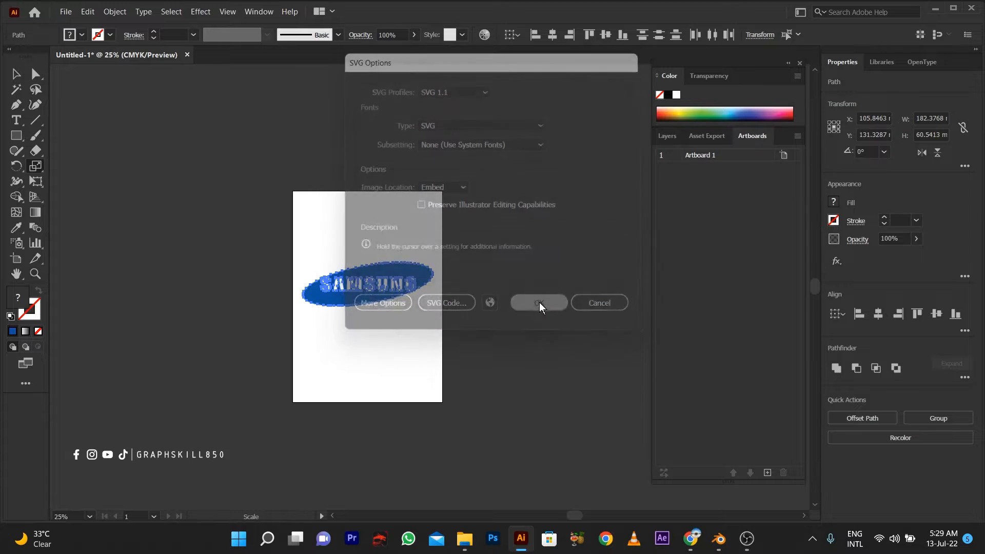
Minimize Illustrator and switch to the empty Blender scene
{"action": "left_click", "coordinate": [937, 9]}
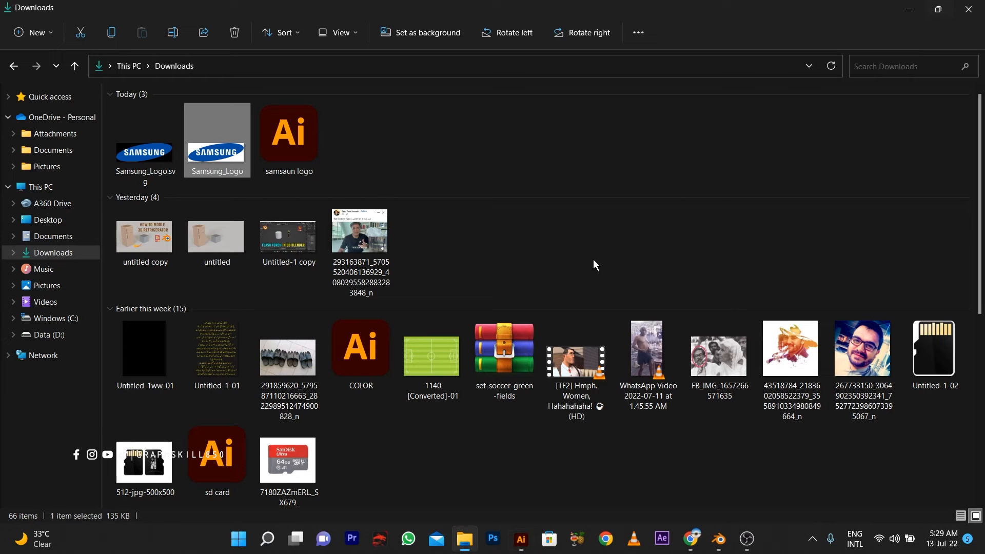
{"action": "left_click", "coordinate": [719, 538]}
{"action": "middle_click_drag", "start_coordinate": [423, 315], "coordinate": [423, 340]}
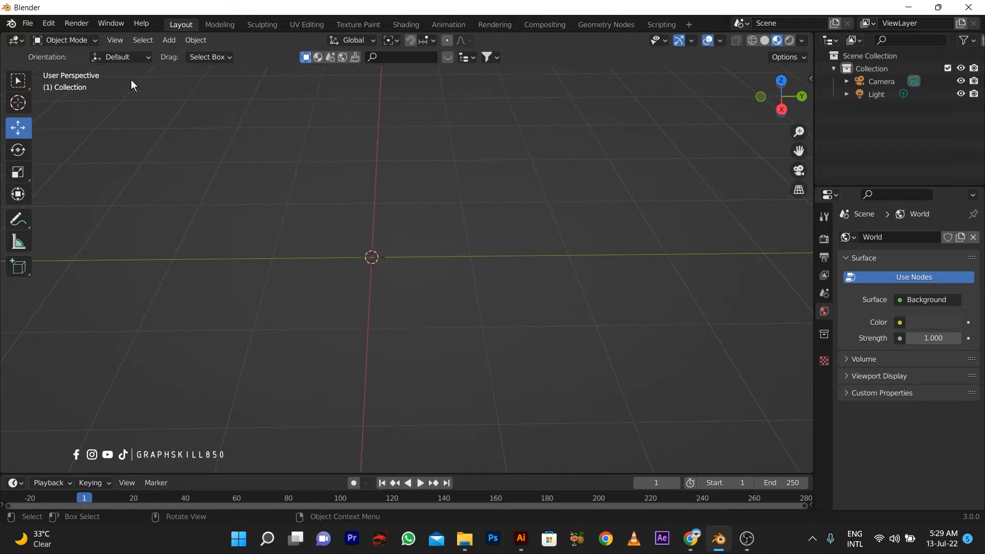
{"action": "left_click", "coordinate": [27, 23]}
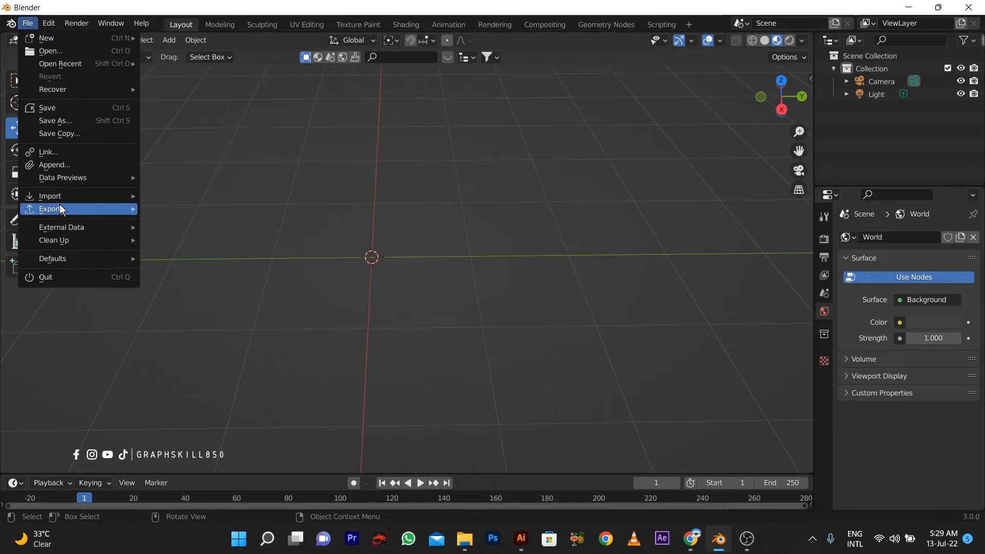
{"action": "mouse_move", "coordinate": [61, 201]}
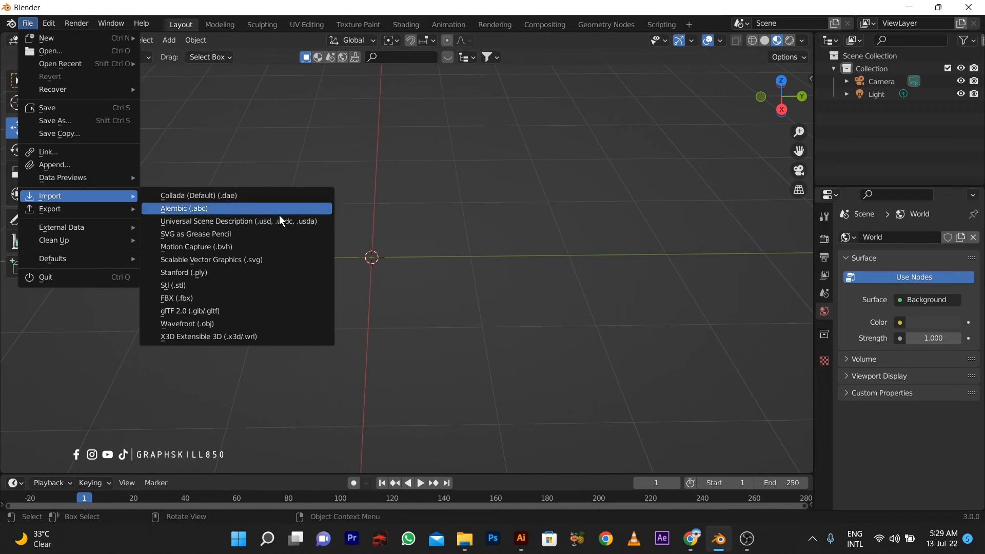
{"action": "left_click", "coordinate": [278, 259]}
{"action": "left_click", "coordinate": [775, 437]}
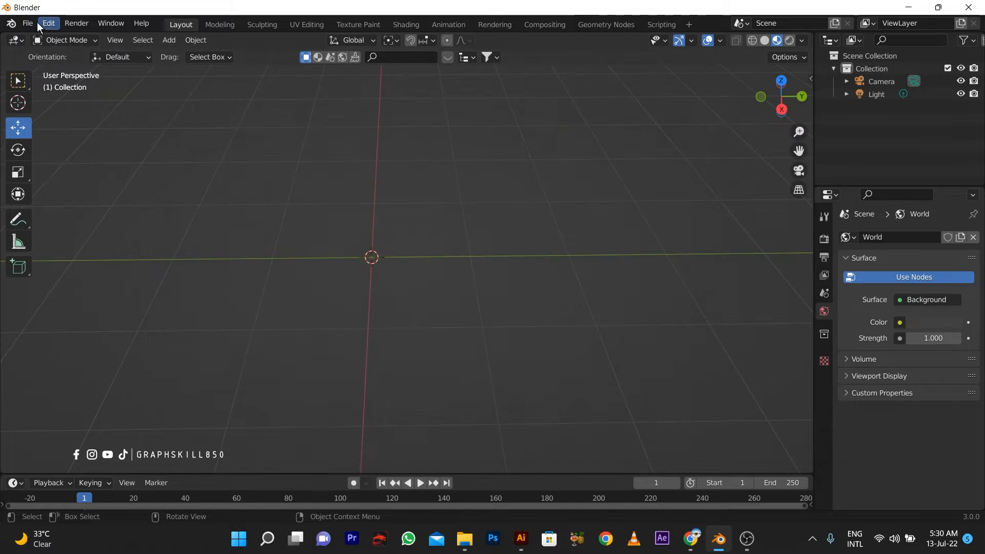
Import samsaun logo.svg from the Downloads folder as Scalable Vector Graphics
{"action": "left_click", "coordinate": [27, 23]}
{"action": "mouse_move", "coordinate": [46, 197]}
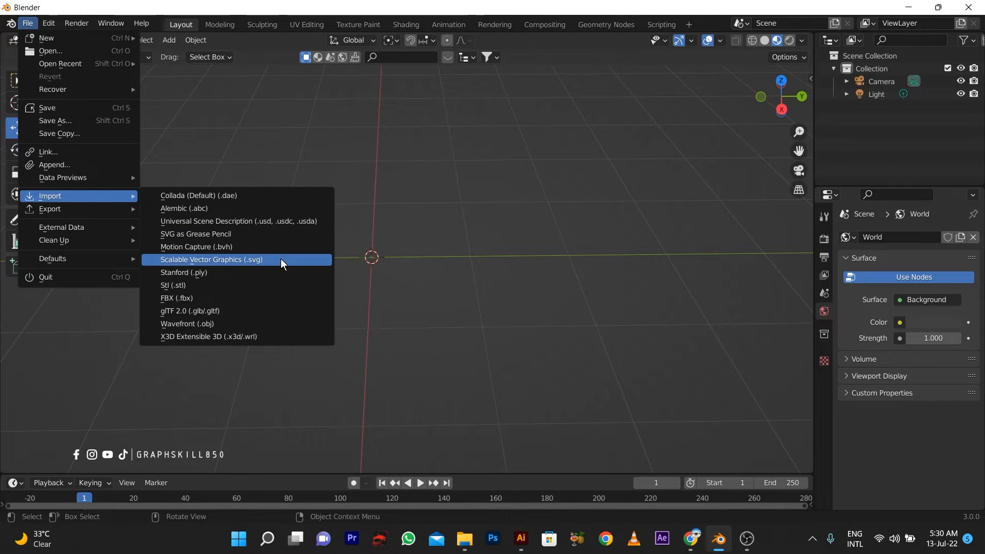
{"action": "left_click", "coordinate": [282, 259]}
{"action": "left_click", "coordinate": [201, 222]}
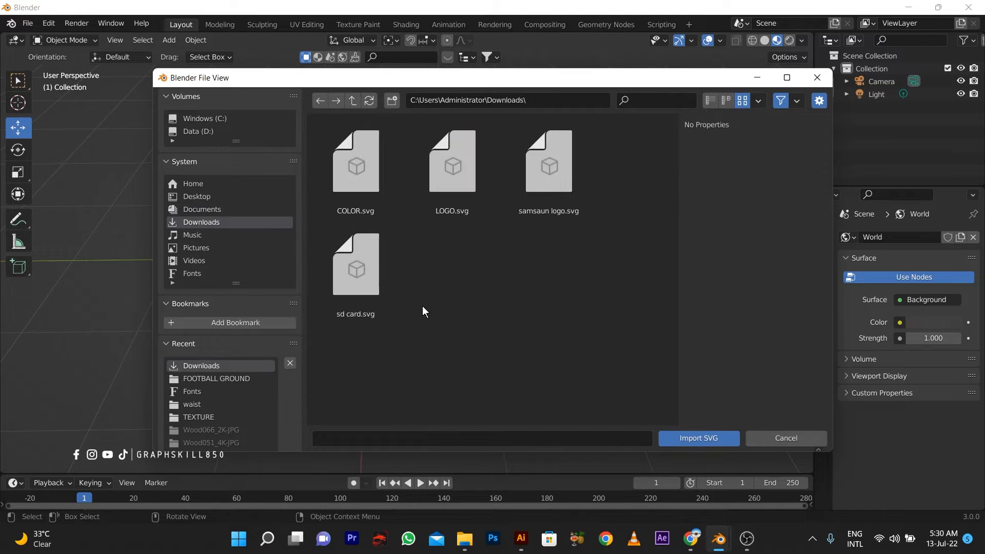
{"action": "double_click", "coordinate": [519, 201]}
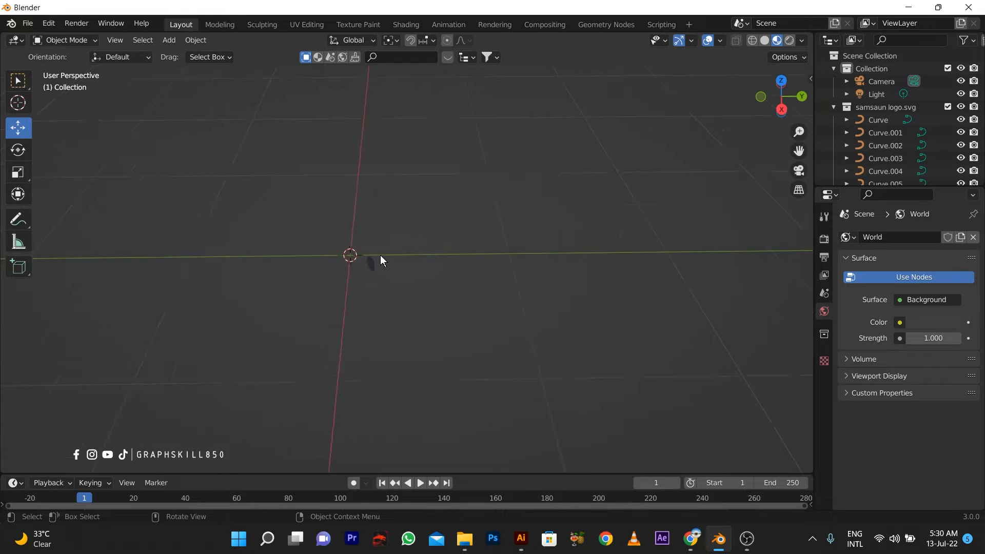
Locate the tiny imported logo near the origin, select its oval curve and frame it in the viewport
{"action": "middle_click_drag", "start_coordinate": [381, 254], "coordinate": [496, 270]}
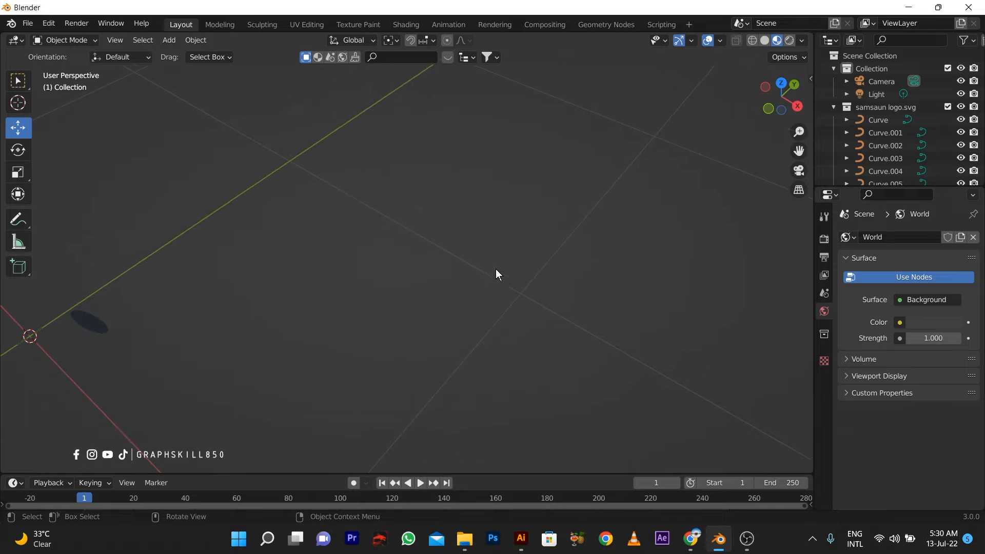
{"action": "left_click", "coordinate": [84, 328]}
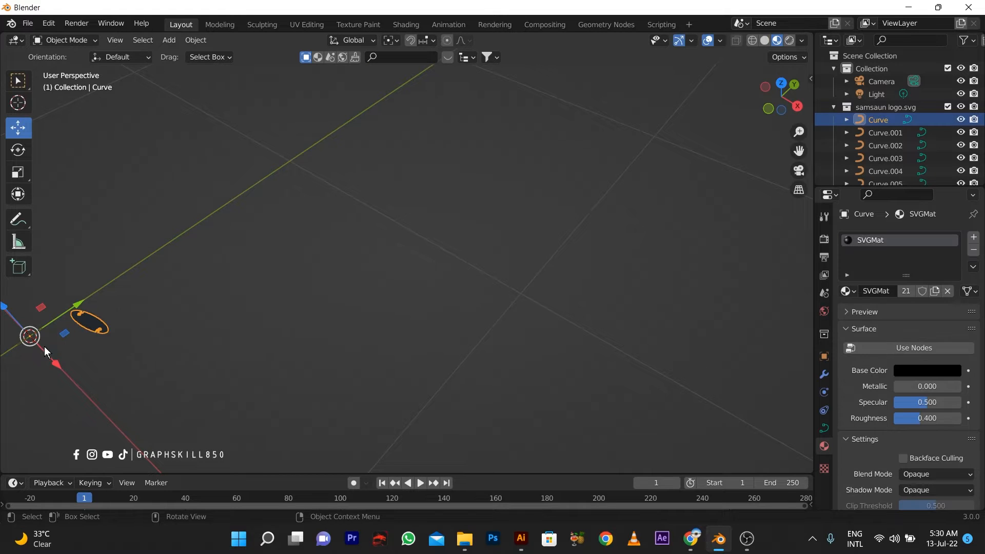
{"action": "middle_click_drag", "start_coordinate": [88, 327], "coordinate": [258, 307]}
{"action": "scroll", "coordinate": [257, 307], "scroll_direction": "up", "scroll_amount": 3}
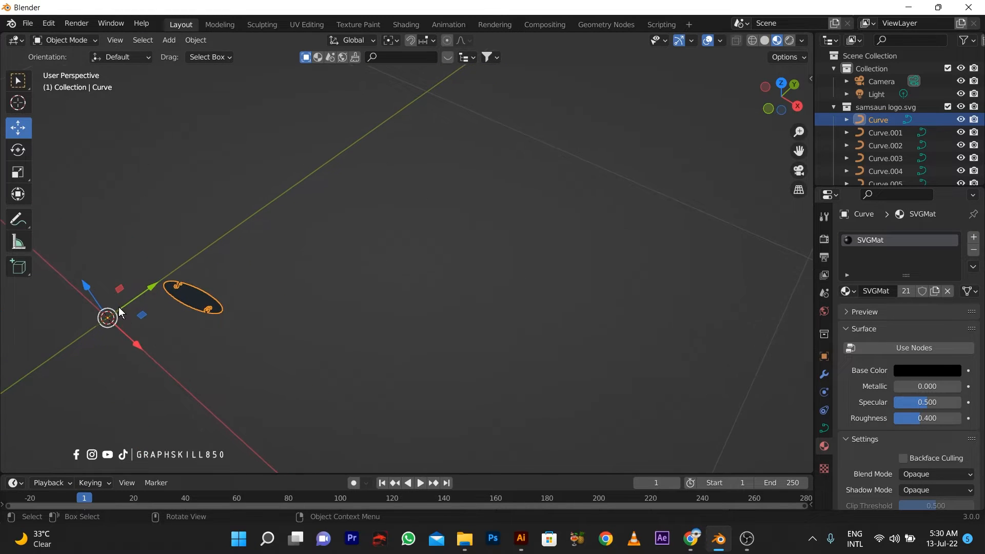
{"action": "left_click", "coordinate": [143, 40]}
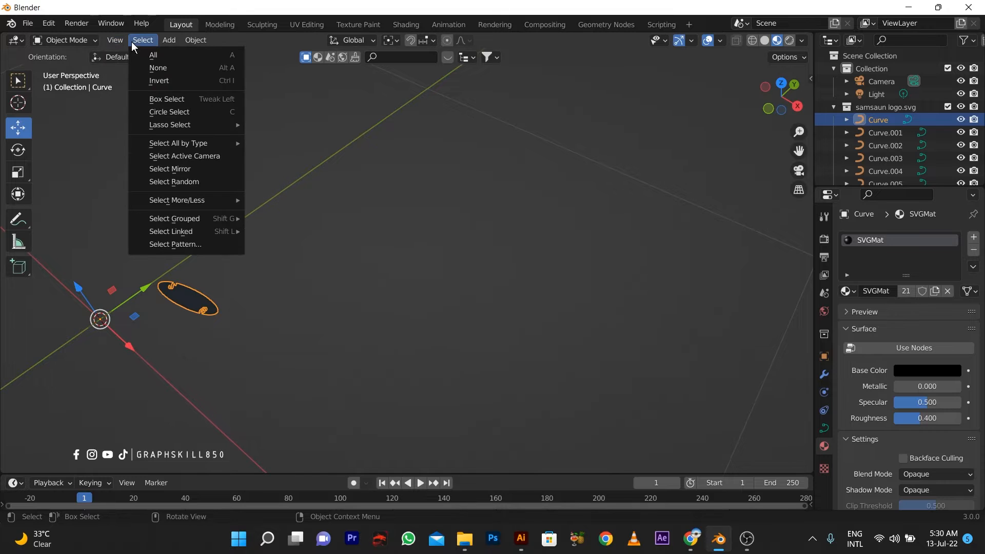
{"action": "left_click", "coordinate": [114, 40]}
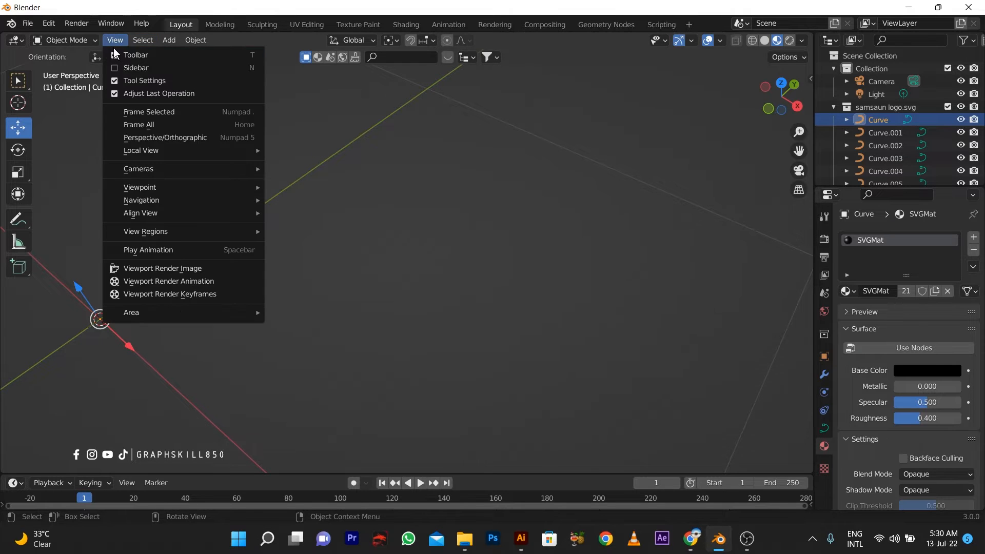
{"action": "left_click", "coordinate": [147, 117]}
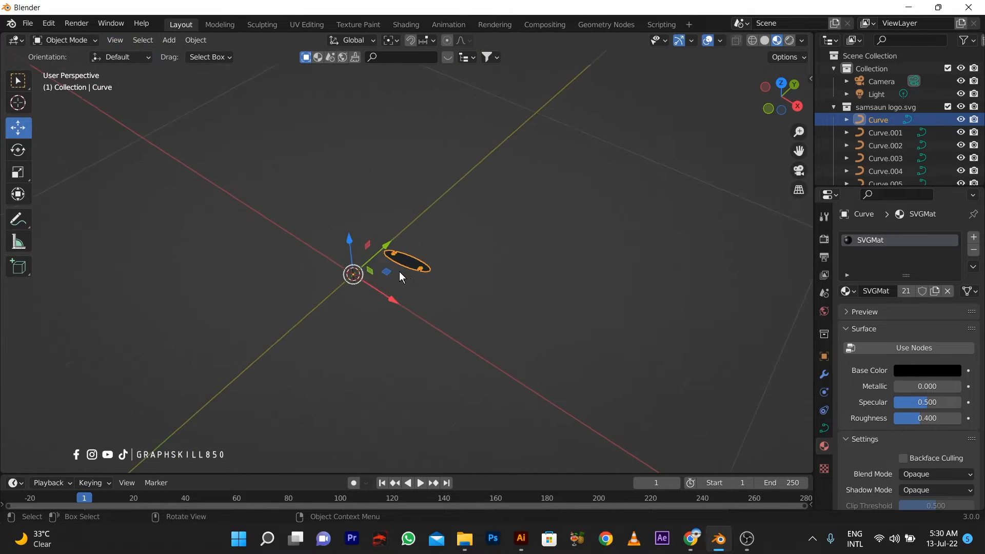
Select all the imported logo curves and scale them up by about 12.58, followed by another scaling of about 2.22
{"action": "left_click", "coordinate": [420, 272]}
{"action": "left_click", "coordinate": [390, 249]}
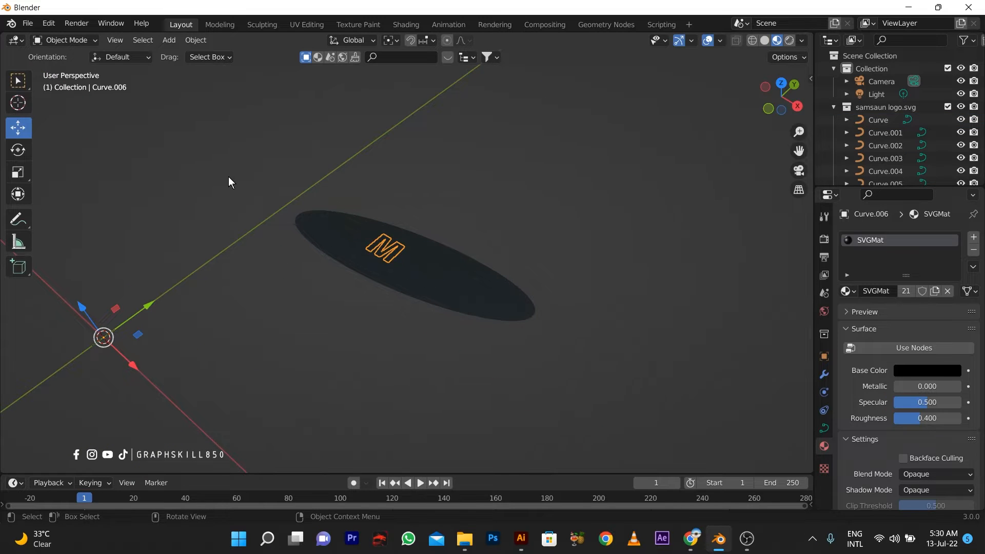
{"action": "left_click_drag", "start_coordinate": [241, 184], "coordinate": [743, 454]}
{"action": "scroll", "coordinate": [415, 189], "scroll_direction": "down", "scroll_amount": 5}
{"action": "scroll", "coordinate": [414, 194], "scroll_direction": "down", "scroll_amount": 5}
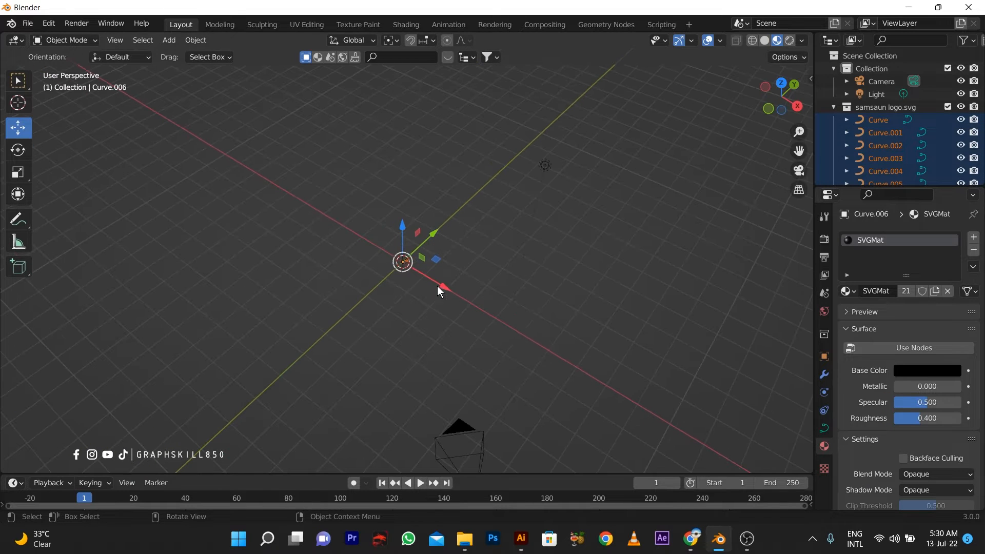
{"action": "key", "text": "s"}
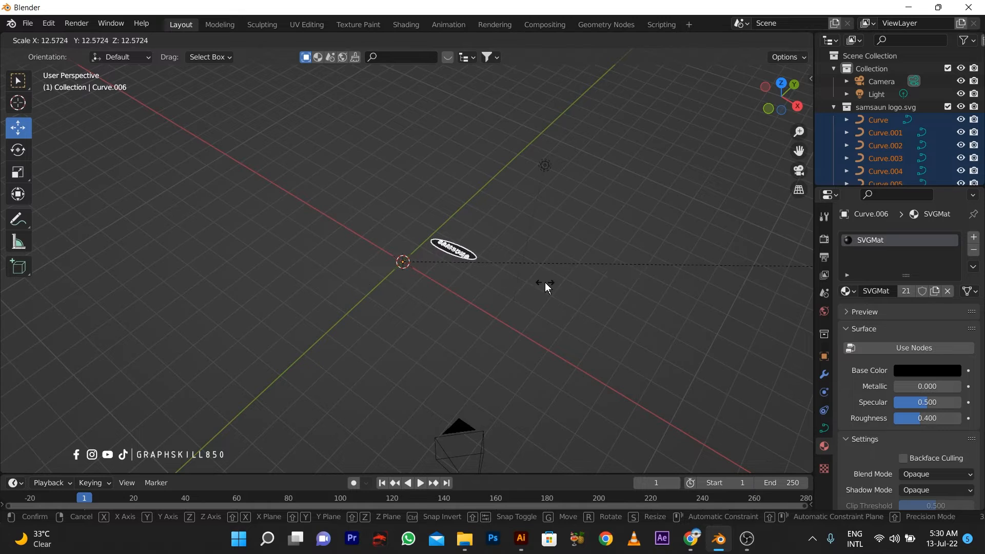
{"action": "left_click", "coordinate": [545, 286]}
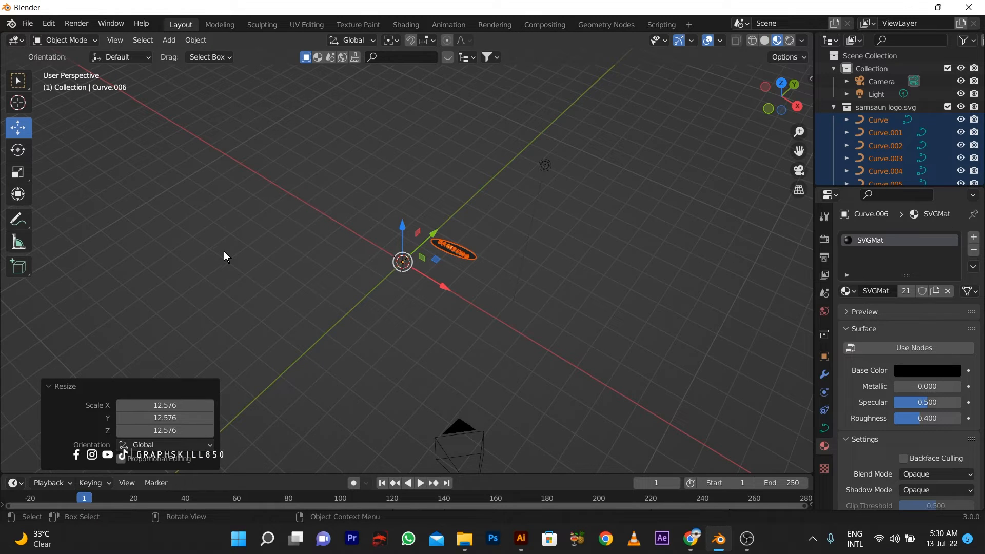
{"action": "key", "text": "s"}
{"action": "left_click", "coordinate": [380, 248]}
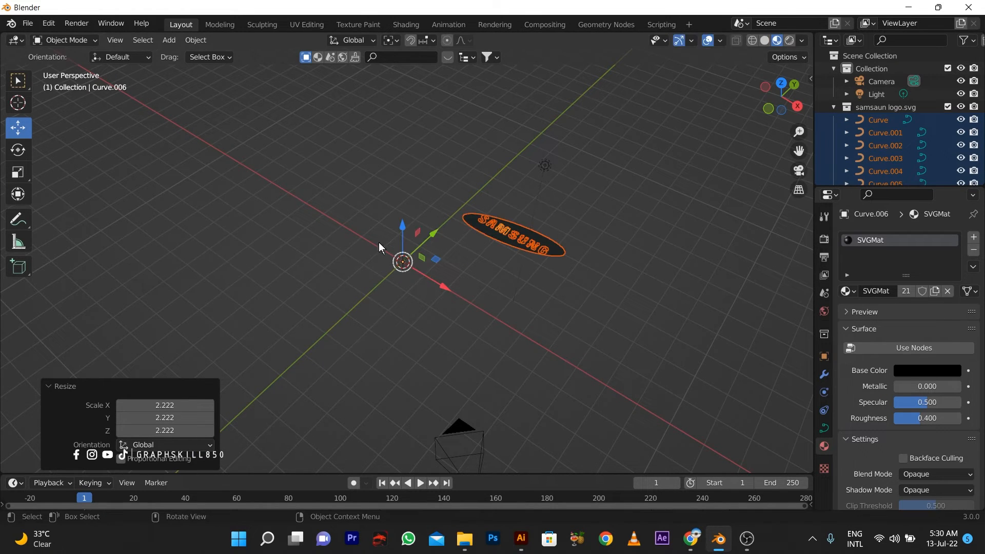
Move the logo curves about -3.59 m along Y and about -1.87 m along X to bring the logo over the origin
{"action": "key", "text": "g"}
{"action": "key", "text": "y"}
{"action": "left_click", "coordinate": [391, 310]}
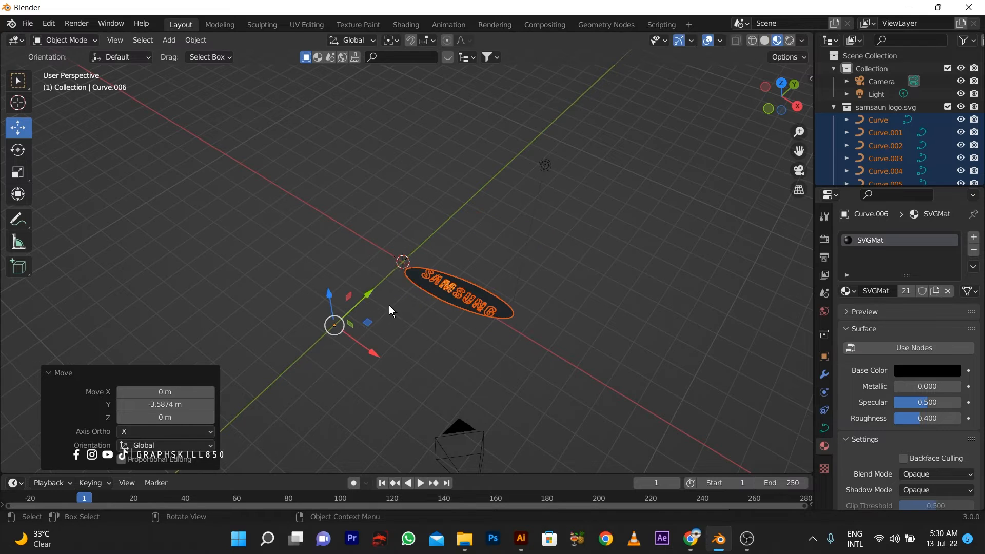
{"action": "key", "text": "g"}
{"action": "key", "text": "x"}
{"action": "left_click", "coordinate": [316, 318]}
{"action": "scroll", "coordinate": [226, 328], "scroll_direction": "up", "scroll_amount": 5}
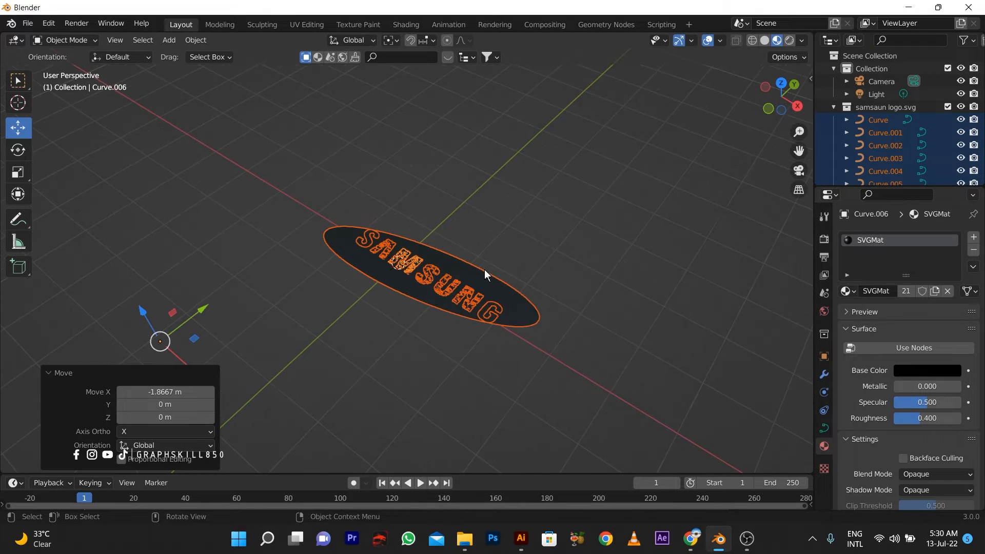
Check the logo's separate curves by selecting the oval and the first letter S individually
{"action": "left_click", "coordinate": [210, 246]}
{"action": "left_click", "coordinate": [273, 235]}
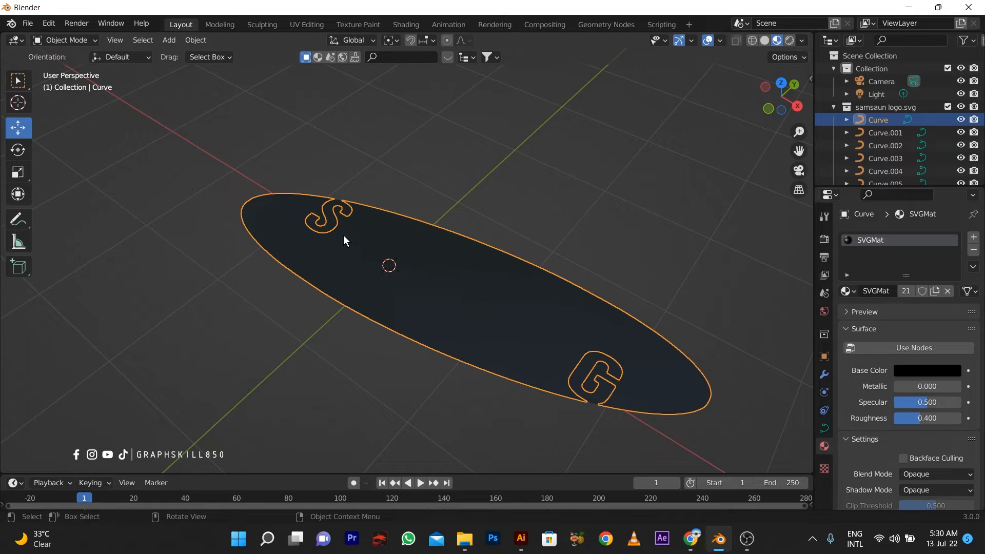
{"action": "left_click", "coordinate": [332, 225]}
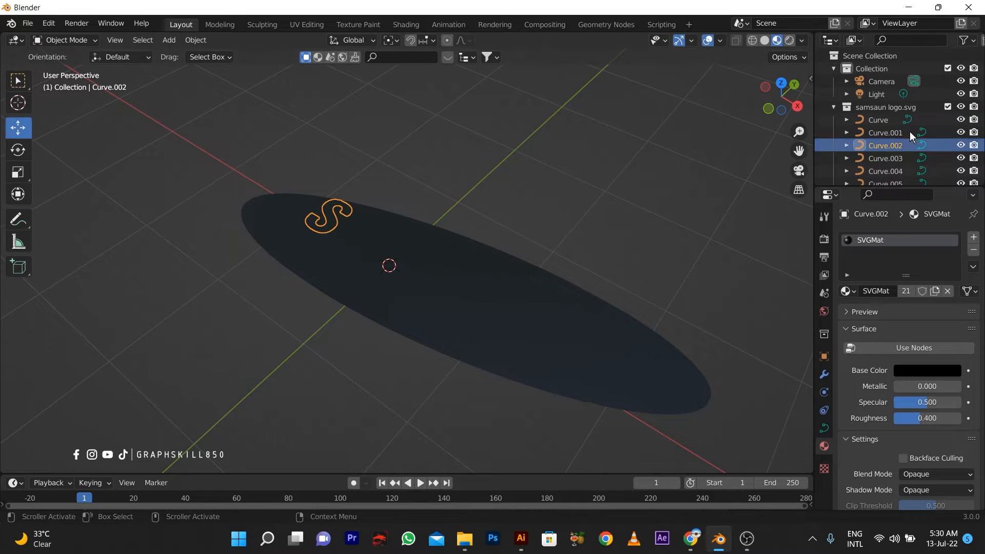
Select the letter curves Curve.001 through Curve.008 in the samsaun logo.svg collection, leaving out the oval curve
{"action": "left_click", "coordinate": [876, 122]}
{"action": "left_click", "coordinate": [878, 131]}
{"action": "left_click", "coordinate": [883, 143], "text": "shift"}
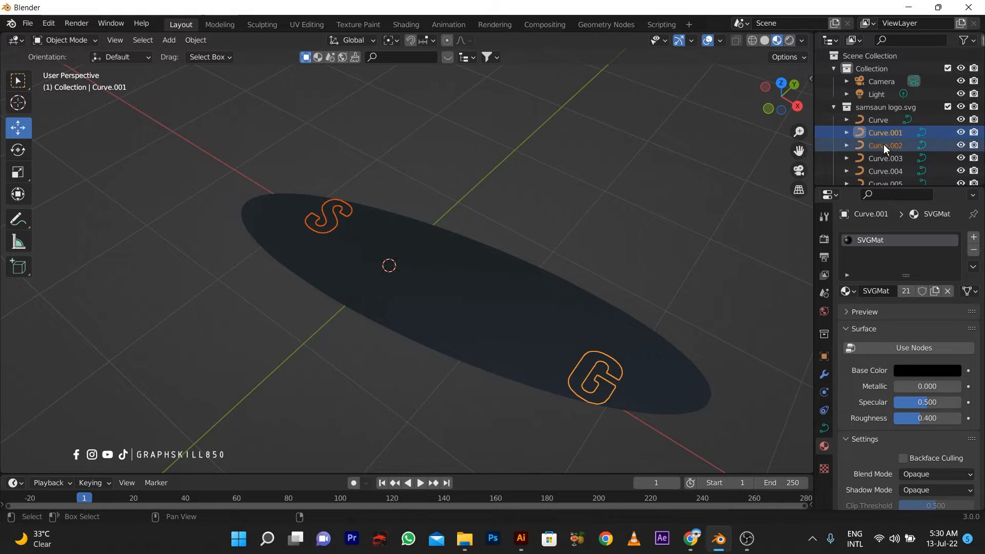
{"action": "left_click", "coordinate": [885, 170], "text": "shift"}
{"action": "scroll", "coordinate": [893, 173], "scroll_direction": "down", "scroll_amount": 2}
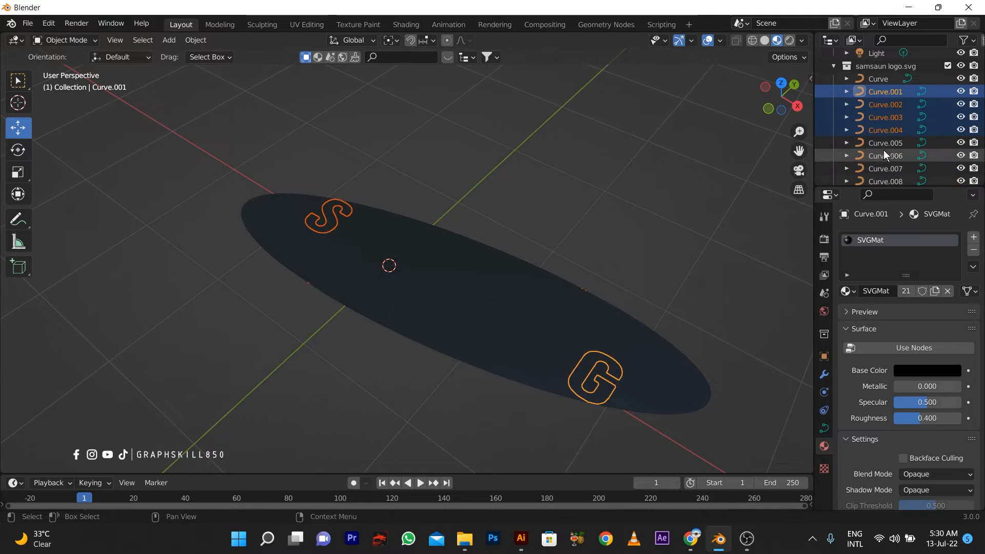
{"action": "left_click", "coordinate": [883, 144], "text": "shift"}
{"action": "left_click", "coordinate": [882, 156], "text": "shift"}
{"action": "left_click", "coordinate": [884, 168], "text": "shift"}
{"action": "left_click", "coordinate": [880, 180], "text": "shift"}
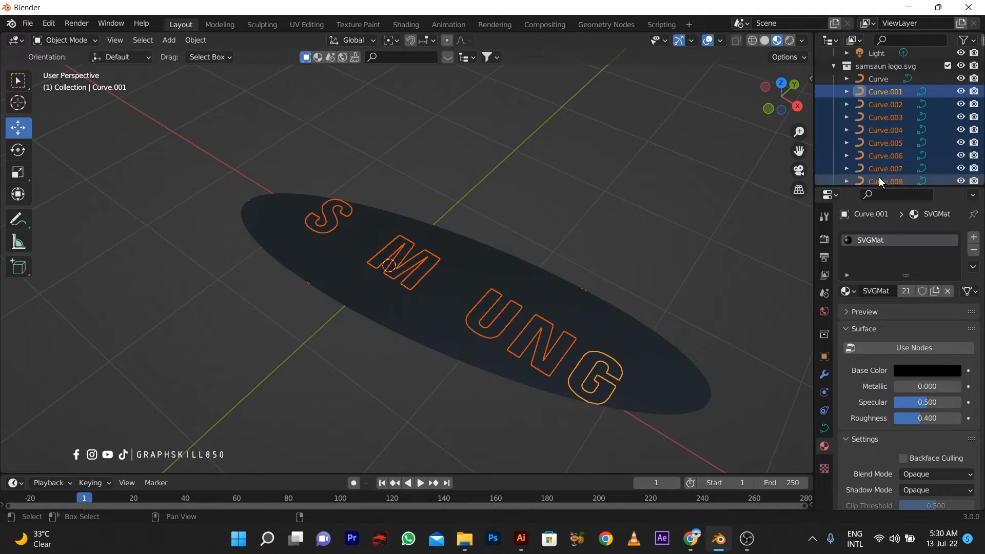
Extend the selection with Curve.009 through Curve.020 so that every letter curve except the oval is included
{"action": "scroll", "coordinate": [789, 178], "scroll_direction": "down", "scroll_amount": 2}
{"action": "scroll", "coordinate": [906, 174], "scroll_direction": "down", "scroll_amount": 4}
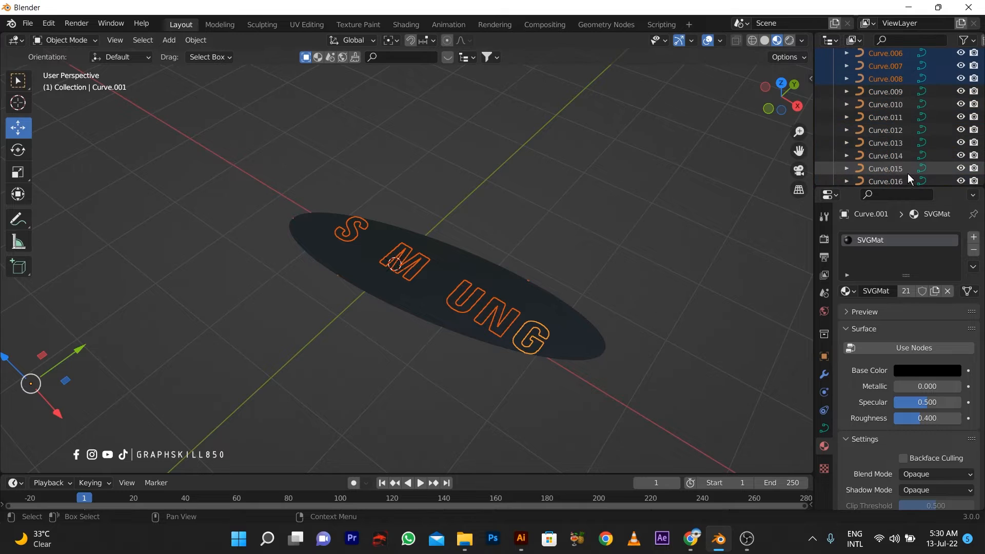
{"action": "left_click", "coordinate": [884, 92], "text": "shift"}
{"action": "left_click", "coordinate": [884, 105], "text": "shift"}
{"action": "left_click", "coordinate": [886, 118], "text": "shift"}
{"action": "left_click", "coordinate": [885, 130], "text": "shift"}
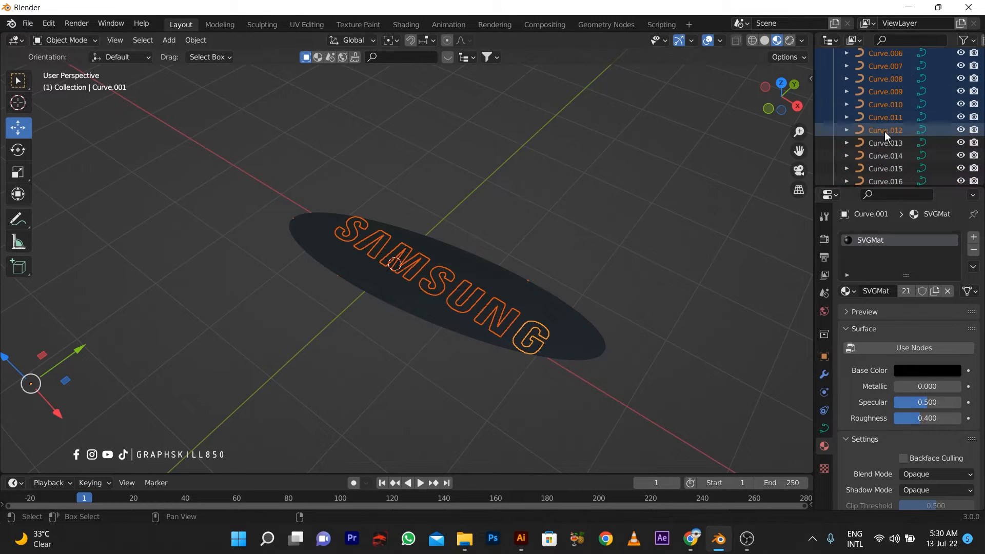
{"action": "left_click", "coordinate": [885, 144], "text": "shift"}
{"action": "left_click", "coordinate": [883, 156], "text": "shift"}
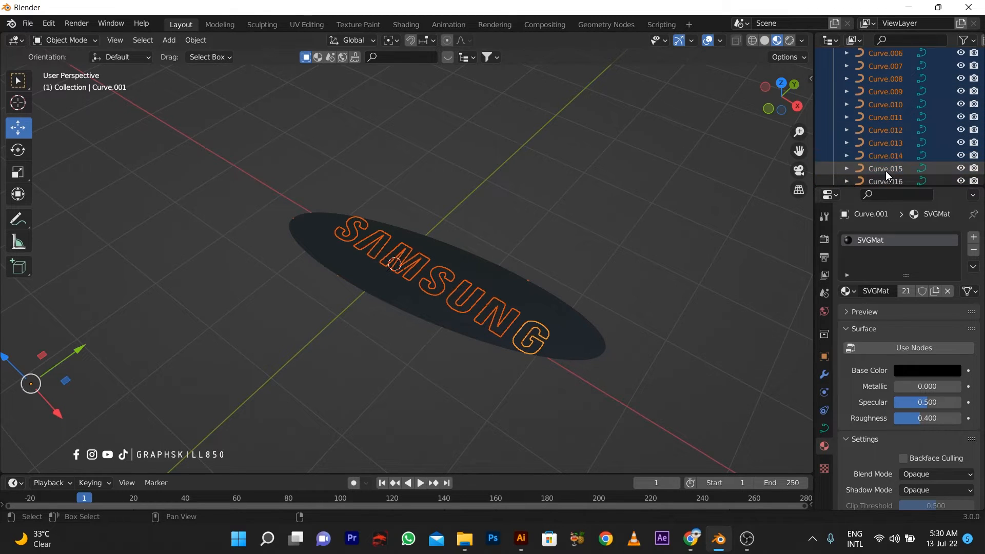
{"action": "left_click", "coordinate": [885, 171], "text": "shift"}
{"action": "left_click", "coordinate": [885, 178], "text": "shift"}
{"action": "scroll", "coordinate": [890, 174], "scroll_direction": "down", "scroll_amount": 3}
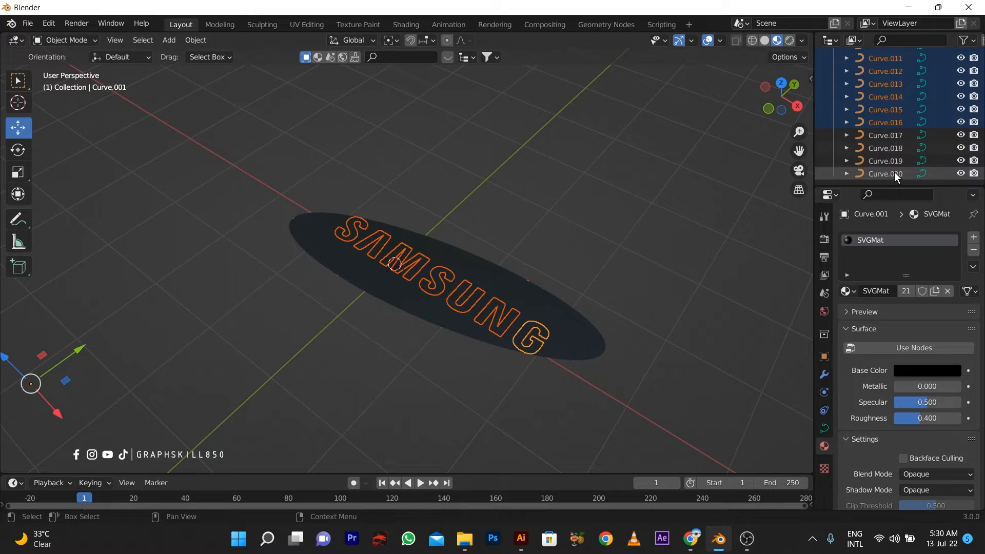
{"action": "left_click", "coordinate": [894, 174], "text": "shift"}
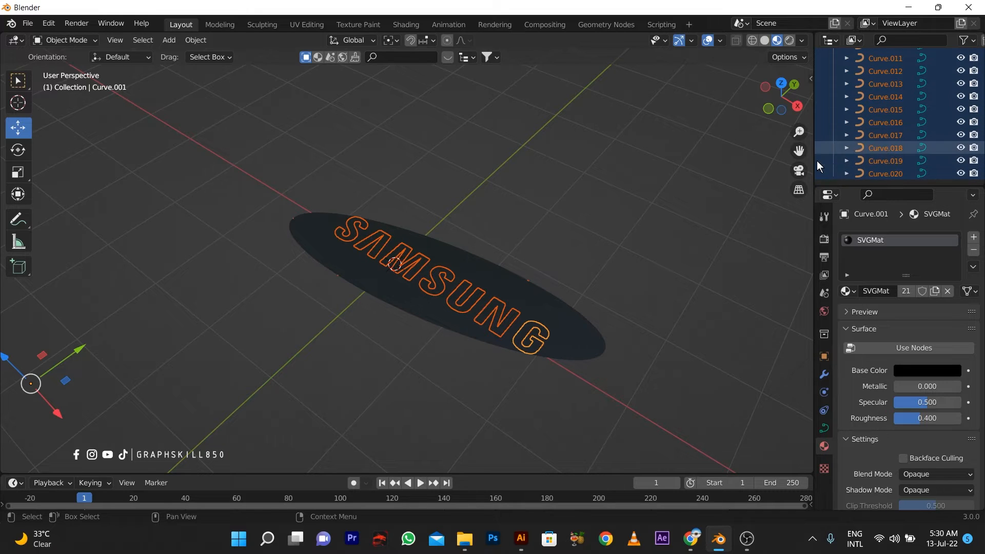
{"action": "scroll", "coordinate": [905, 127], "scroll_direction": "up", "scroll_amount": 8}
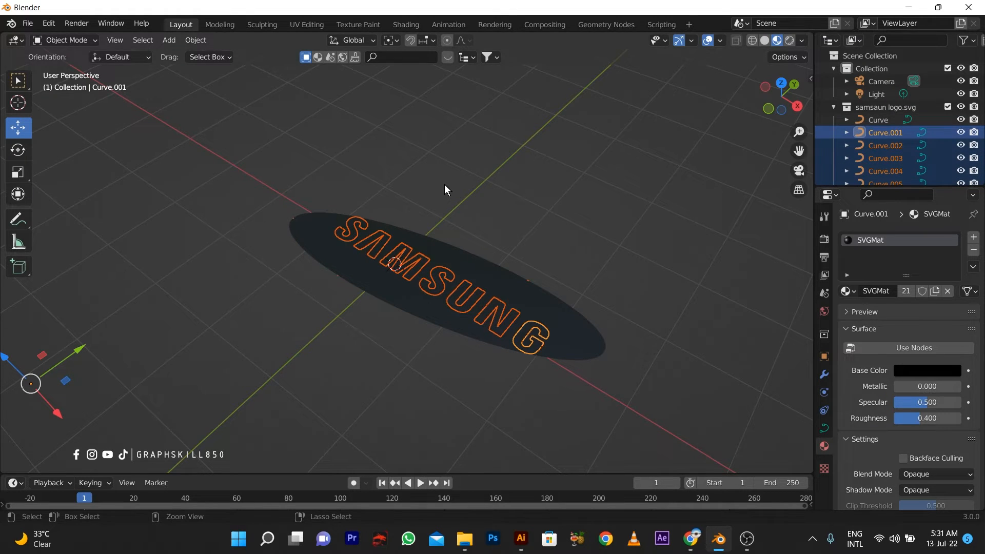
Try to join the selected letter curves into one object and select the results to check their shapes
{"action": "key", "text": "Delete"}
{"action": "left_click", "coordinate": [300, 264]}
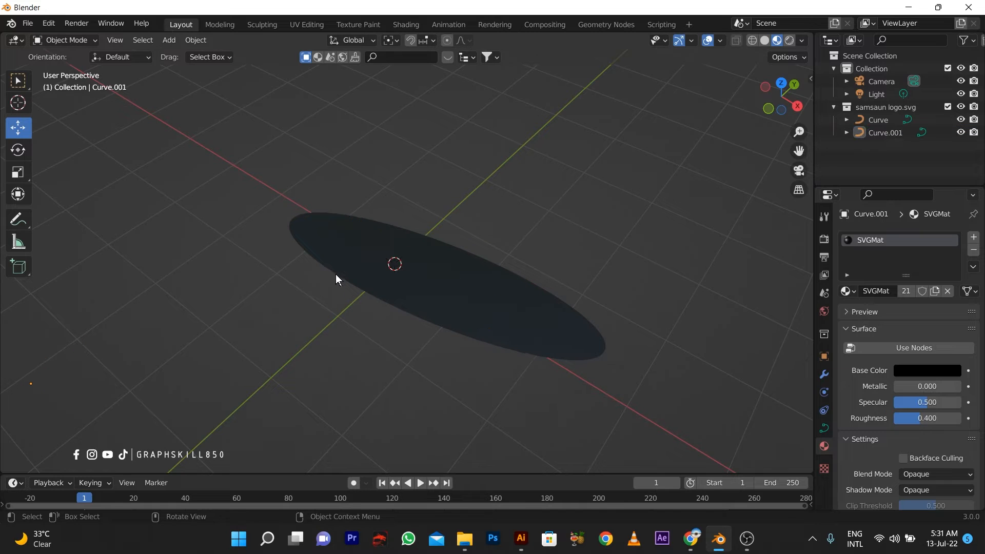
{"action": "left_click", "coordinate": [332, 260]}
{"action": "left_click", "coordinate": [367, 246]}
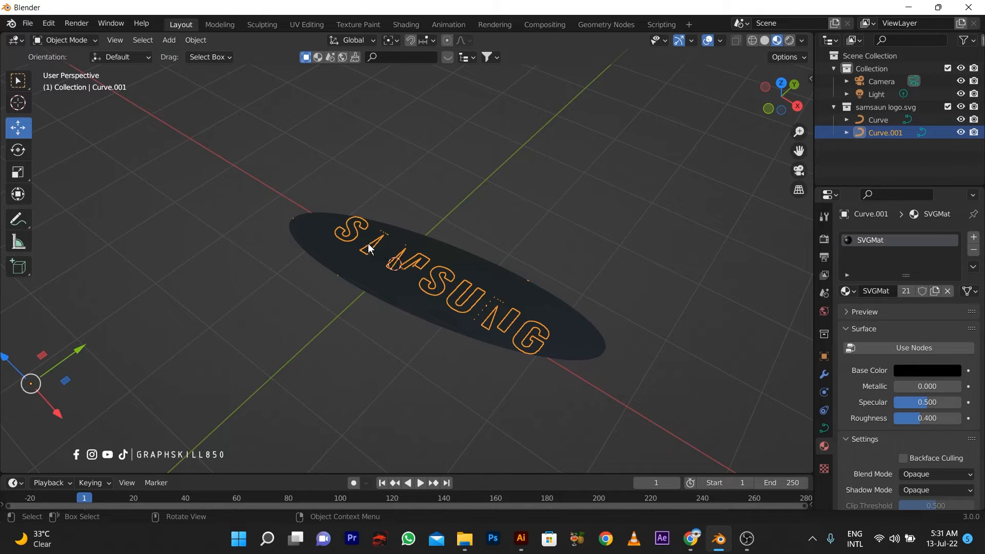
{"action": "left_click", "coordinate": [375, 228], "text": "shift"}
Undo the join of the letter curves, going back to the separate selected curves
{"action": "key", "text": "ctrl+z"}
{"action": "key", "text": "ctrl+z"}
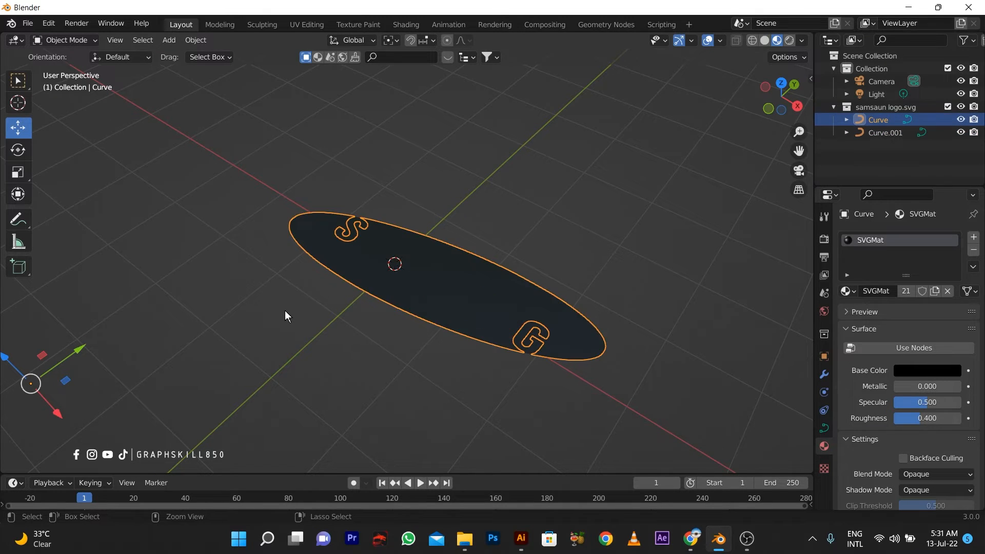
{"action": "key", "text": "ctrl+z"}
{"action": "key", "text": "ctrl+z"}
{"action": "key", "text": "ctrl+z"}
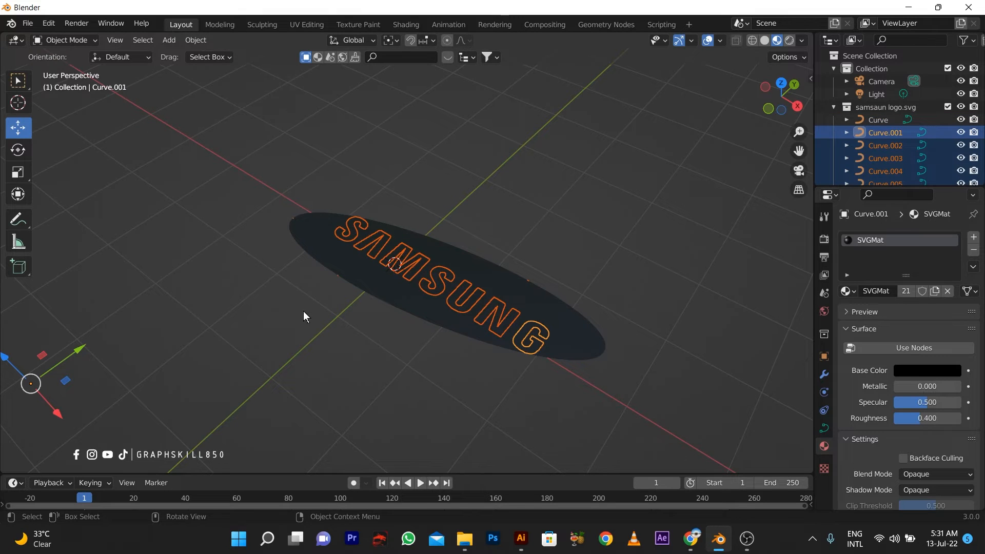
Inspect the oval curve on its own, then undo the selection changes to get back the selected letter curves
{"action": "middle_click_drag", "start_coordinate": [544, 241], "coordinate": [554, 242]}
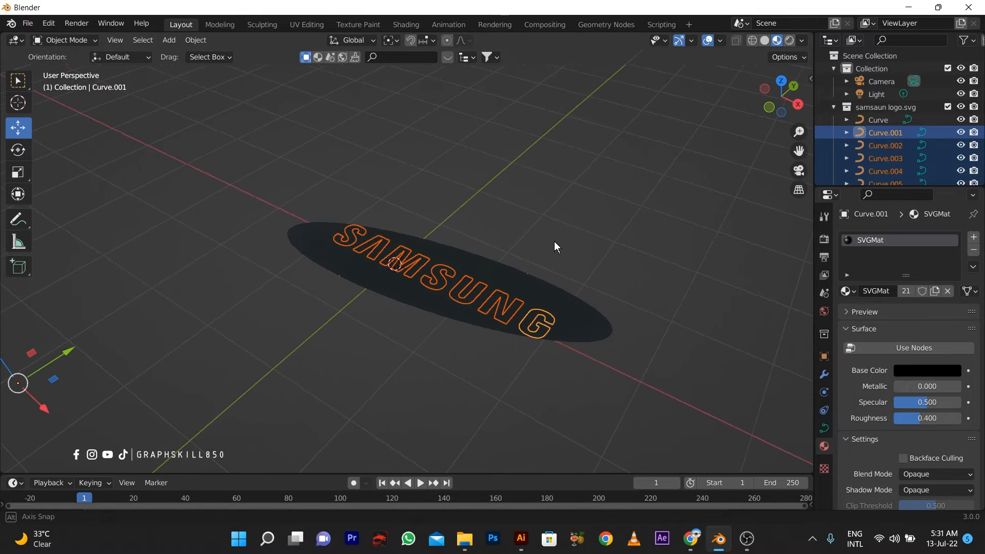
{"action": "left_click", "coordinate": [360, 315]}
{"action": "left_click", "coordinate": [348, 272]}
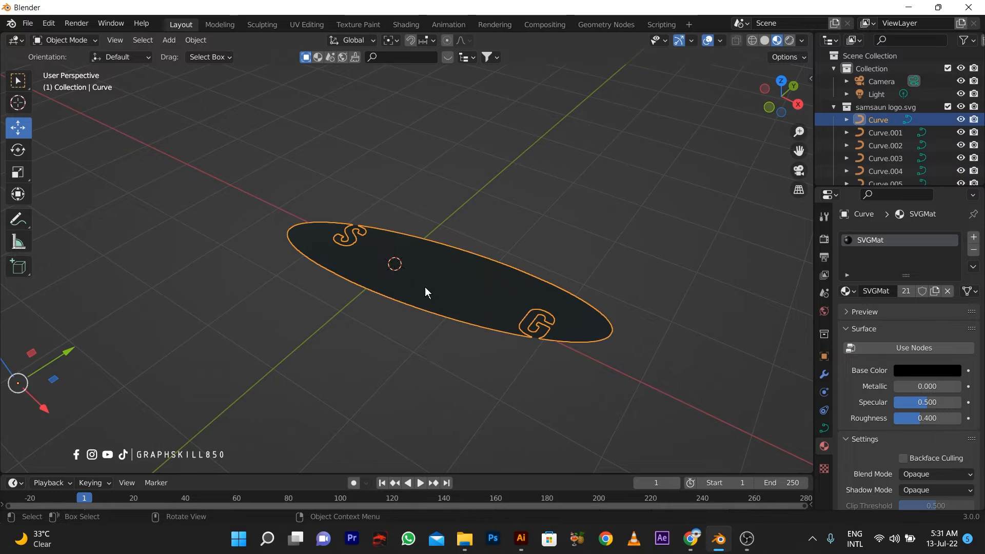
{"action": "scroll", "coordinate": [436, 295], "scroll_direction": "up", "scroll_amount": 1}
{"action": "key", "text": "ctrl+z"}
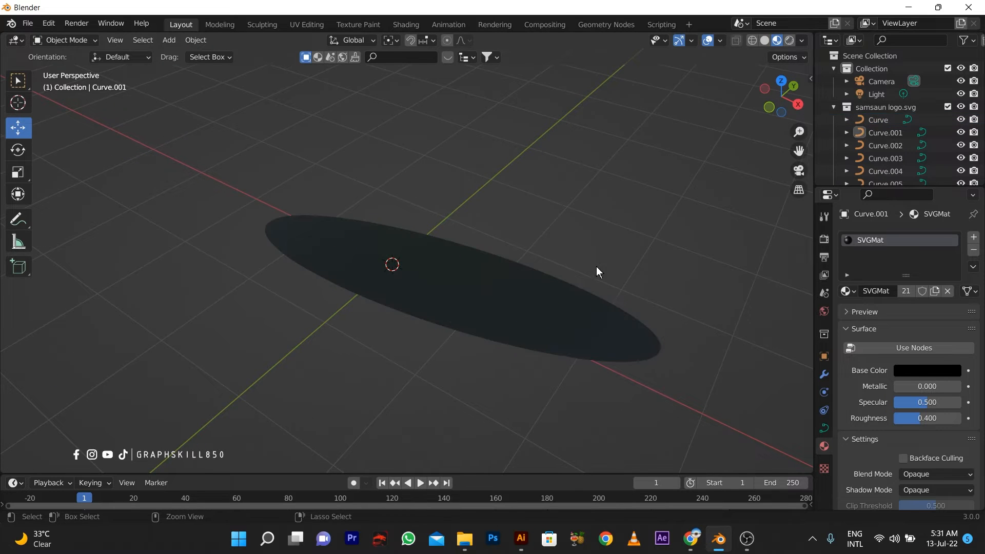
{"action": "key", "text": "ctrl+z"}
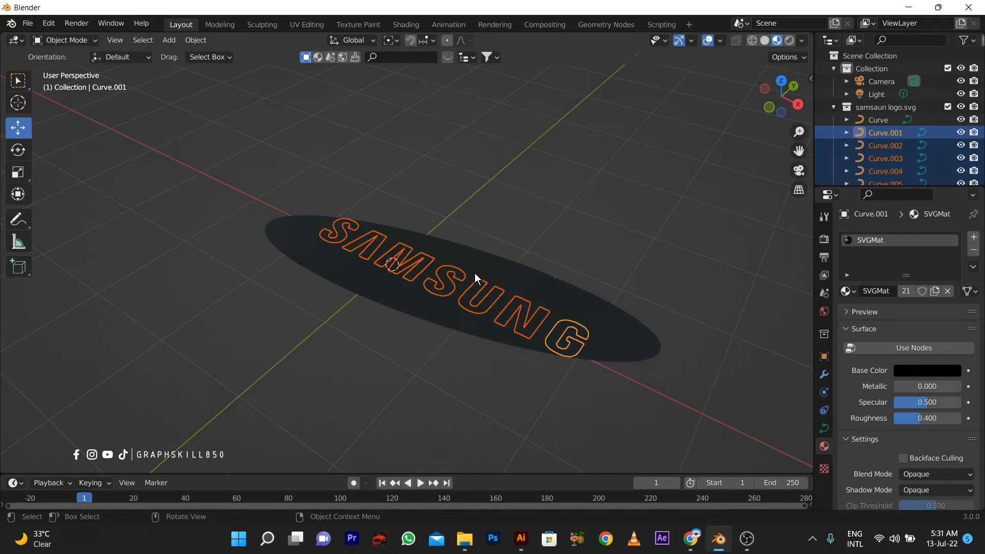
Try joining the selected letter curves again, undo the join and deselect everything
{"action": "key", "text": "ctrl+j"}
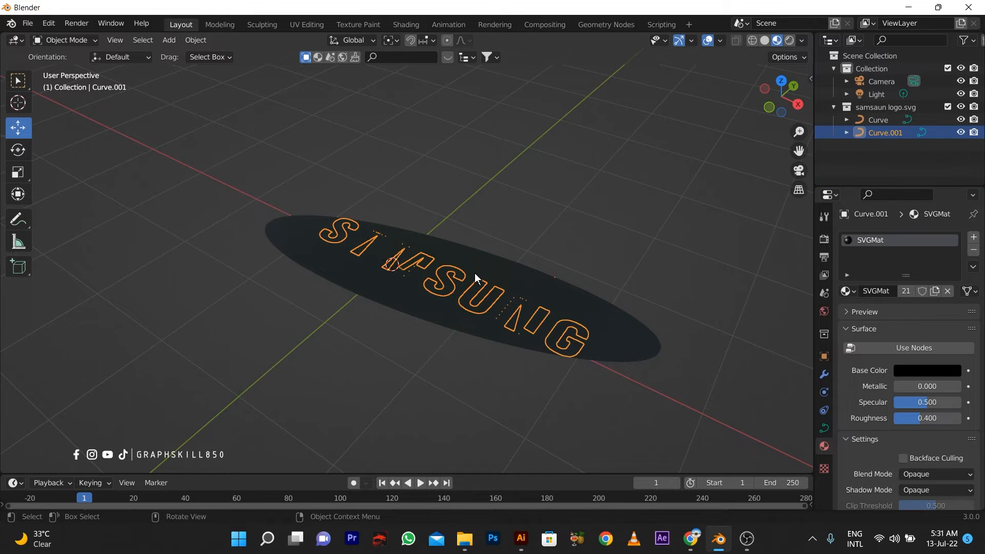
{"action": "key", "text": "ctrl+z"}
{"action": "left_click", "coordinate": [306, 312]}
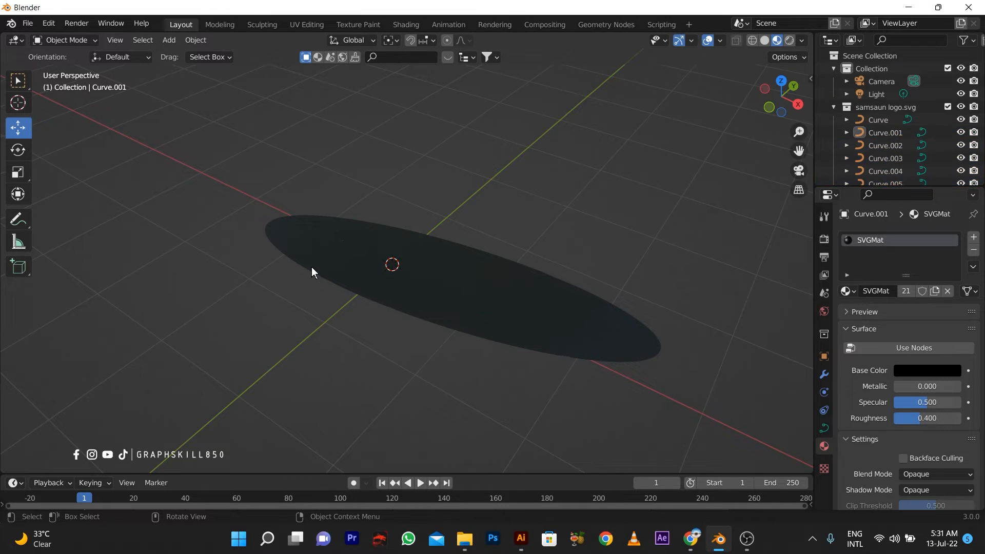
Select the first letter S of the logo and set its curve geometry Extrude to 0.001 m
{"action": "left_click", "coordinate": [340, 255]}
{"action": "middle_click_drag", "start_coordinate": [343, 259], "coordinate": [354, 263]}
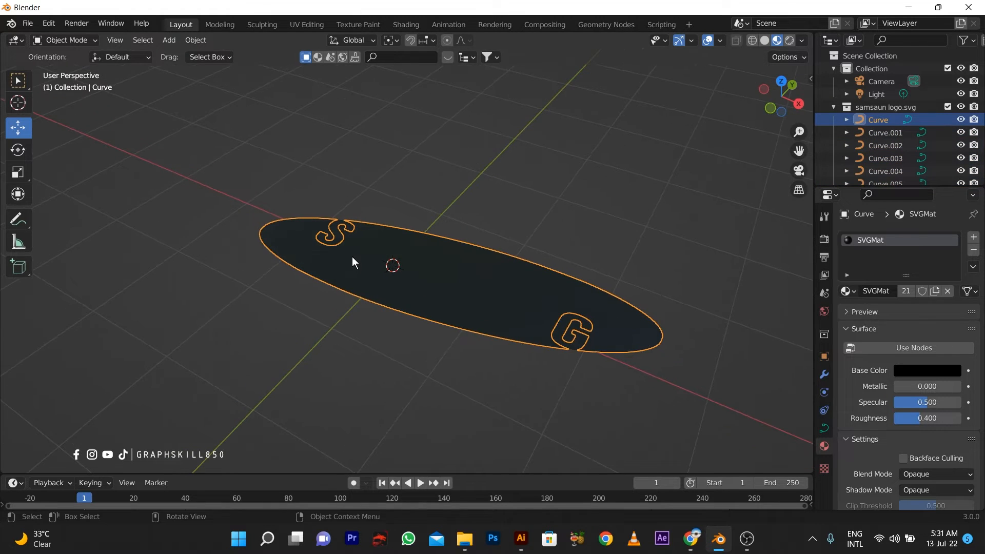
{"action": "left_click", "coordinate": [338, 233]}
{"action": "scroll", "coordinate": [928, 368], "scroll_direction": "down", "scroll_amount": 6}
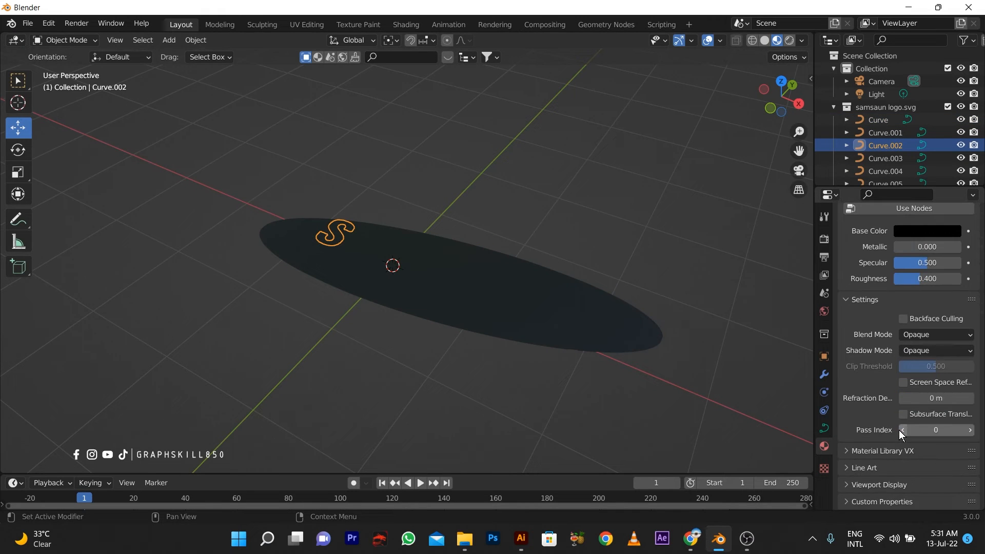
{"action": "left_click", "coordinate": [824, 428]}
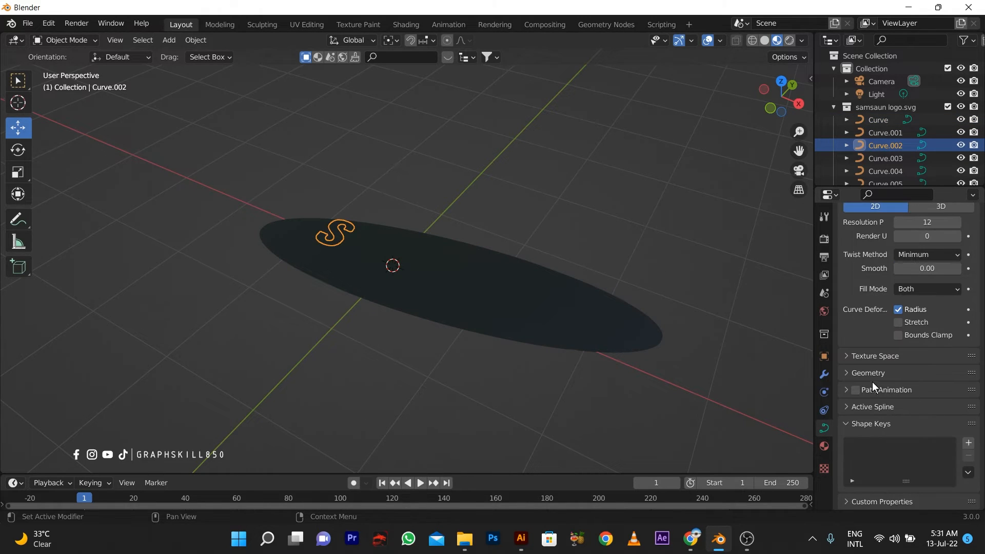
{"action": "left_click", "coordinate": [871, 375]}
{"action": "left_click", "coordinate": [957, 406]}
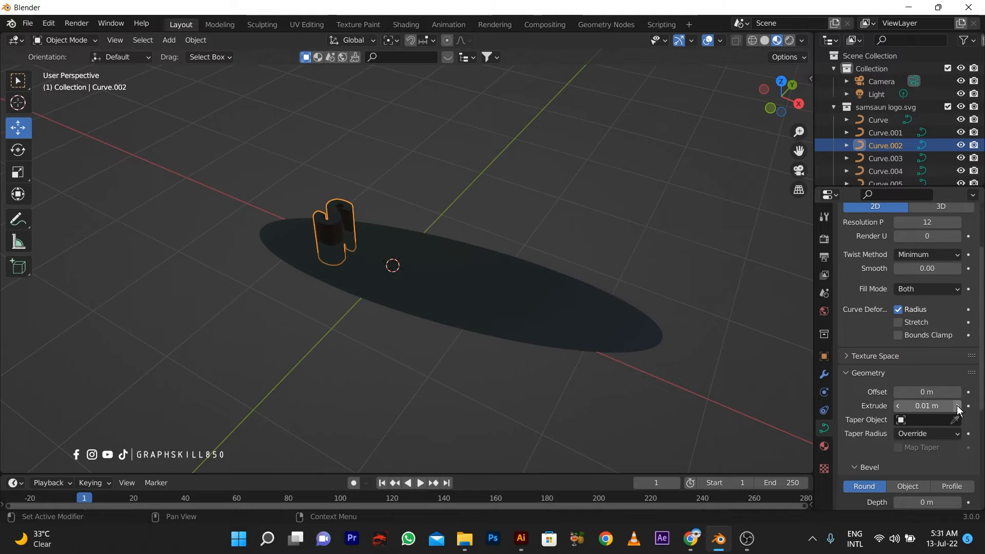
{"action": "left_click", "coordinate": [920, 406]}
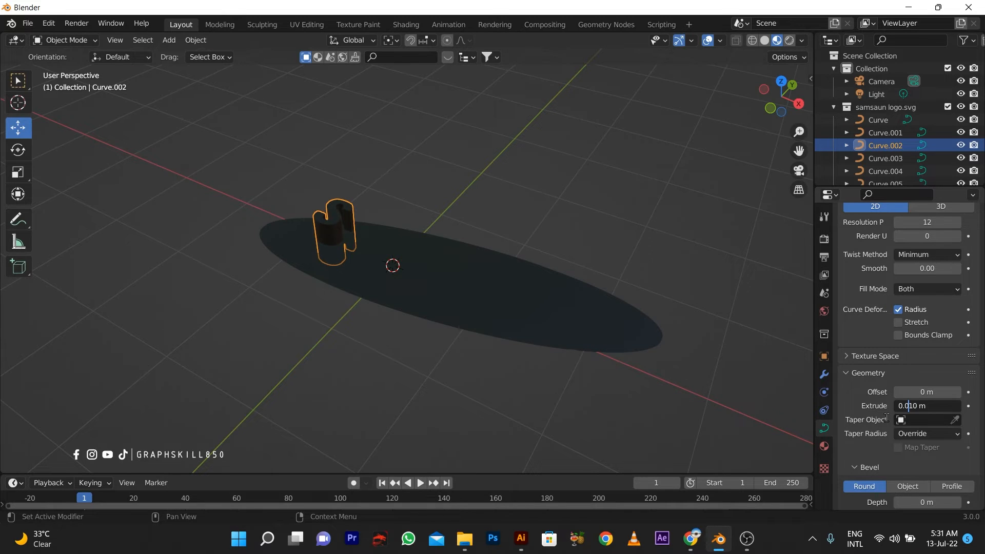
{"action": "type", "text": "0"}
{"action": "key", "text": "Return"}
{"action": "scroll", "coordinate": [337, 264], "scroll_direction": "up", "scroll_amount": 3}
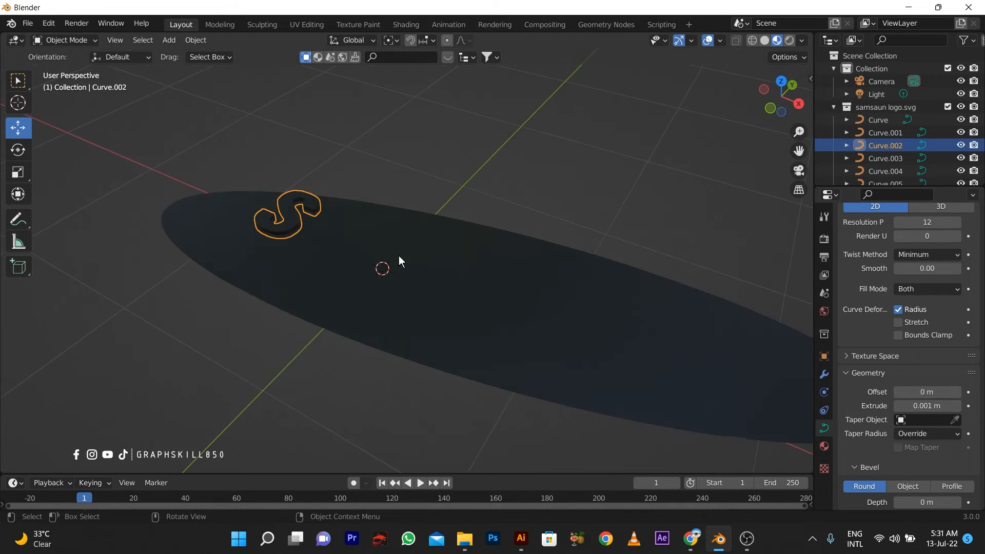
Select the letter A beside the S, set its Extrude to 0.001 m and inspect its thickness
{"action": "left_click", "coordinate": [331, 243]}
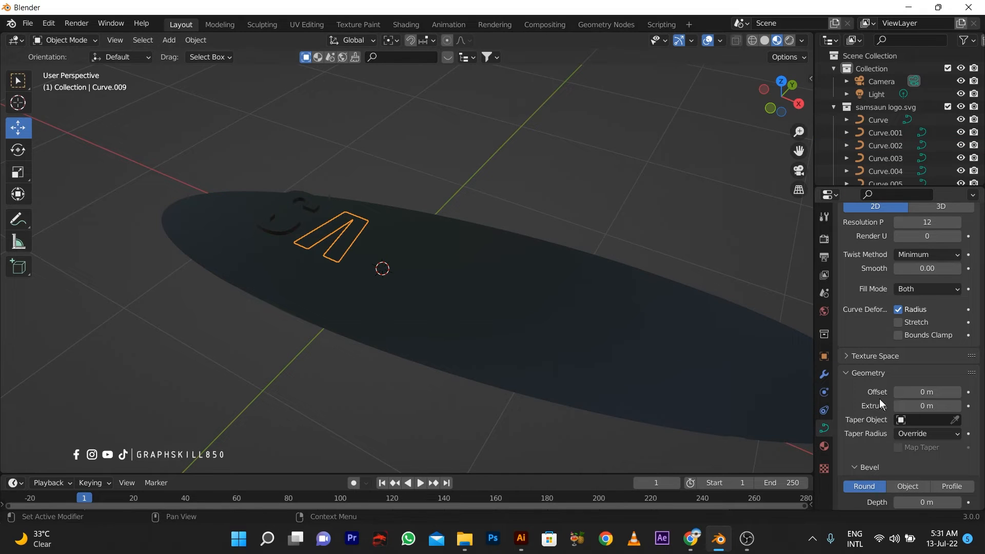
{"action": "left_click", "coordinate": [913, 405]}
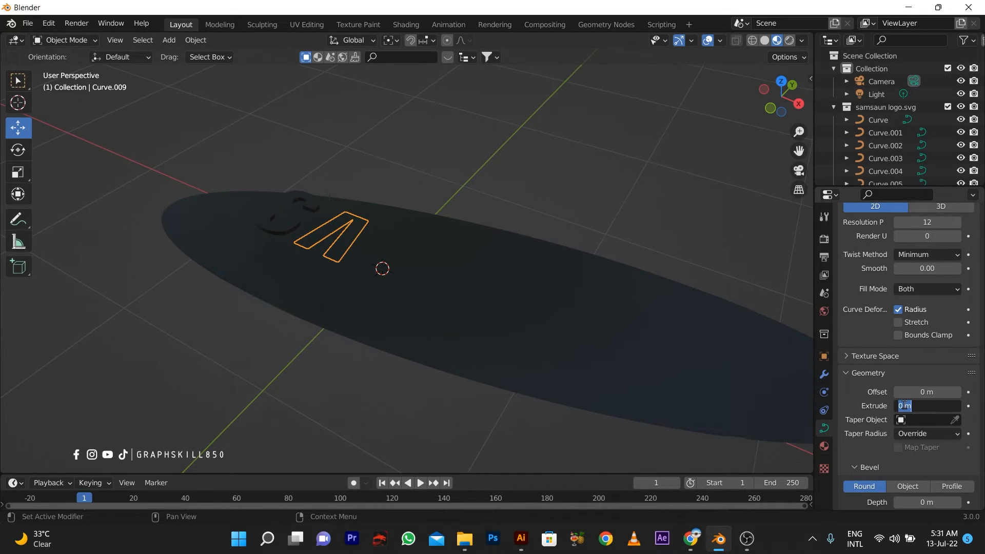
{"action": "key", "text": "Return"}
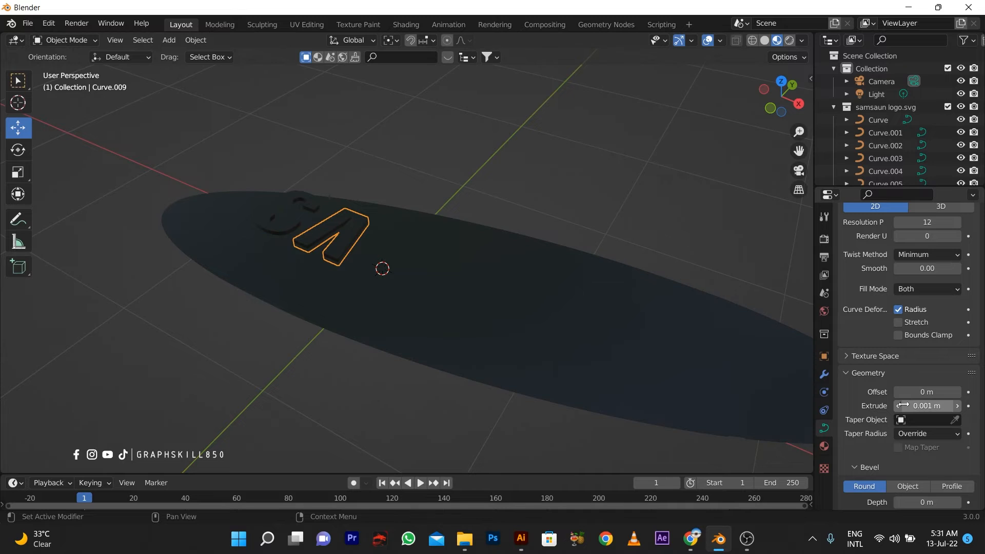
{"action": "left_click", "coordinate": [923, 406]}
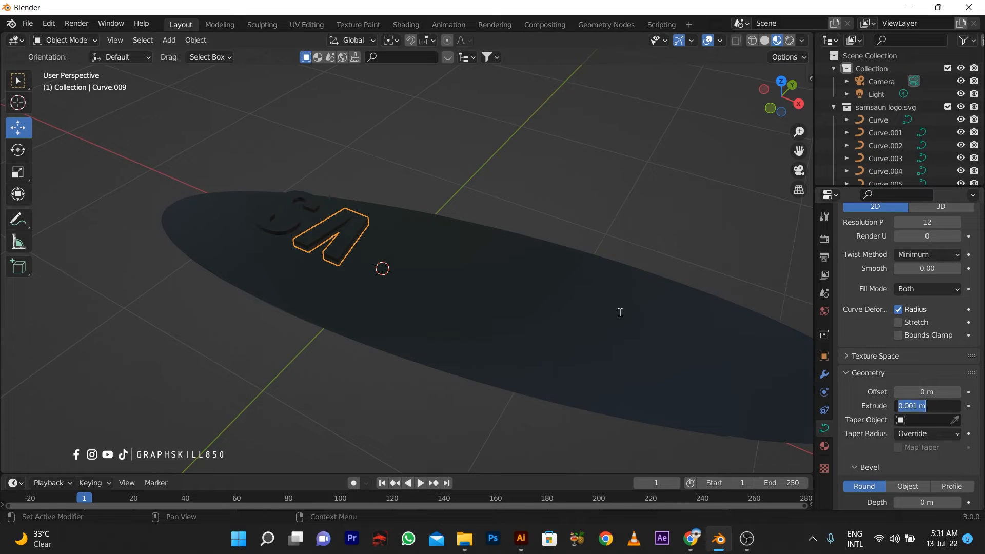
{"action": "left_click", "coordinate": [257, 271]}
{"action": "scroll", "coordinate": [294, 239], "scroll_direction": "up", "scroll_amount": 4}
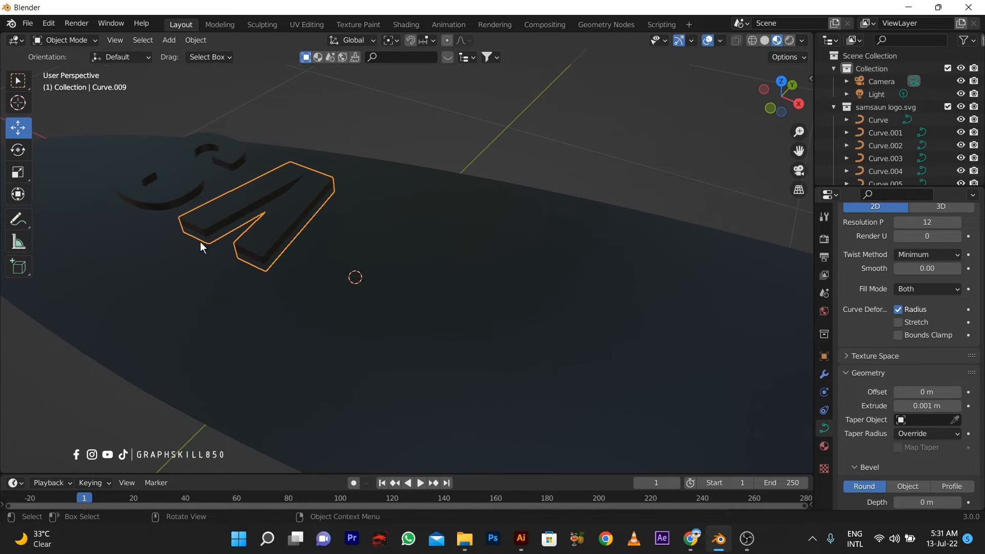
{"action": "middle_click_drag", "start_coordinate": [200, 241], "coordinate": [225, 245]}
{"action": "scroll", "coordinate": [226, 245], "scroll_direction": "down", "scroll_amount": 3}
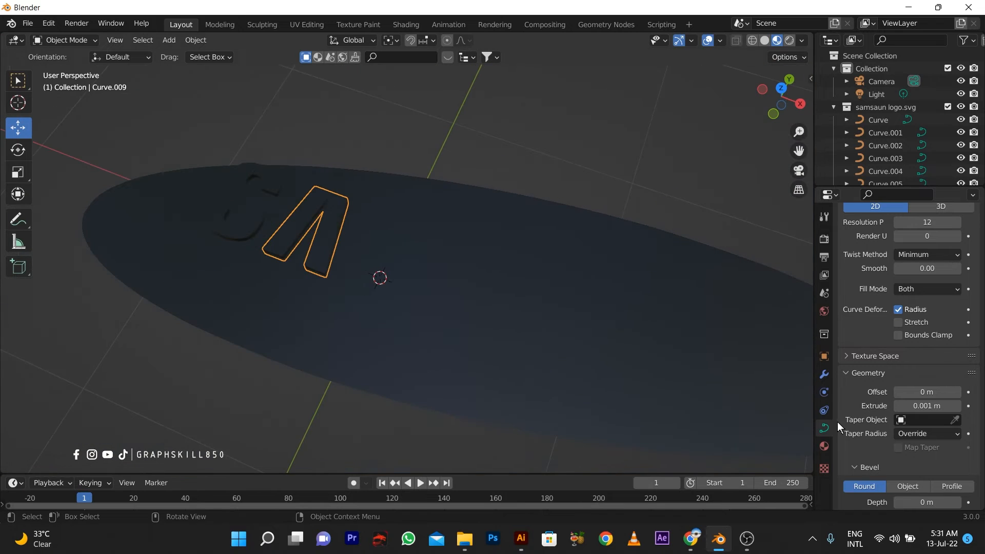
Copy the letter A's 0.001 m Extrude value and apply it to the letter M
{"action": "left_click", "coordinate": [907, 406]}
{"action": "key", "text": "ctrl+c"}
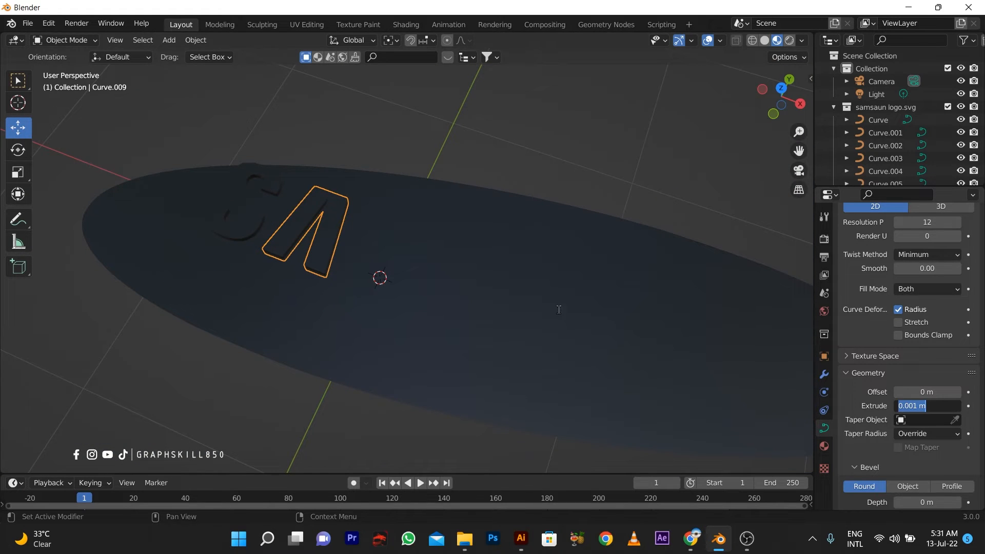
{"action": "left_click", "coordinate": [353, 249]}
{"action": "left_click", "coordinate": [403, 263]}
{"action": "left_click", "coordinate": [421, 268]}
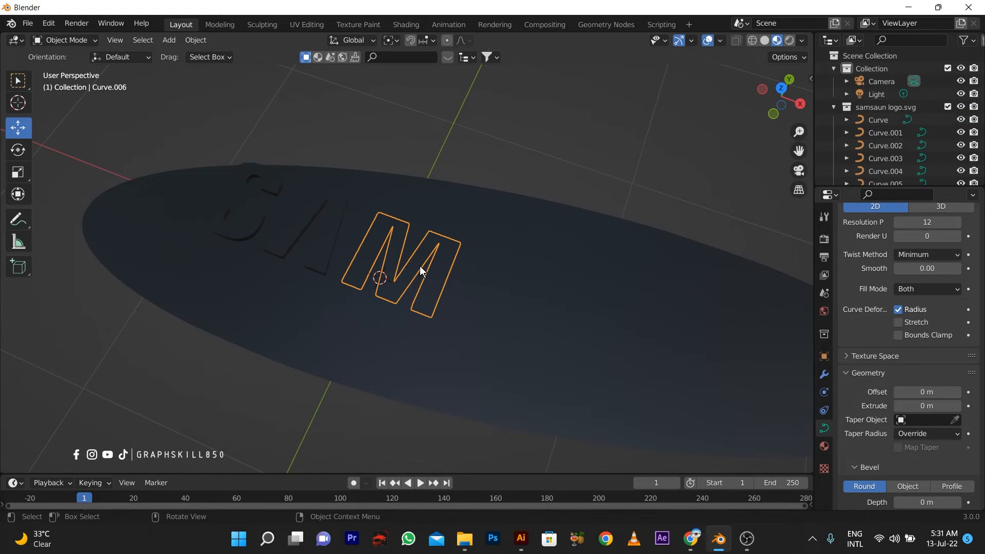
{"action": "left_click", "coordinate": [927, 405]}
{"action": "key", "text": "ctrl+v"}
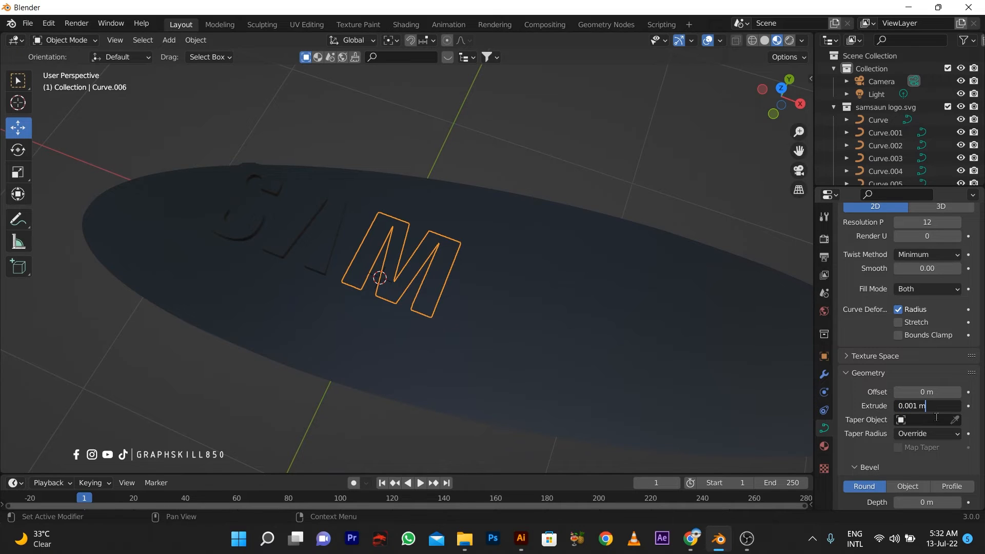
{"action": "left_click", "coordinate": [587, 340]}
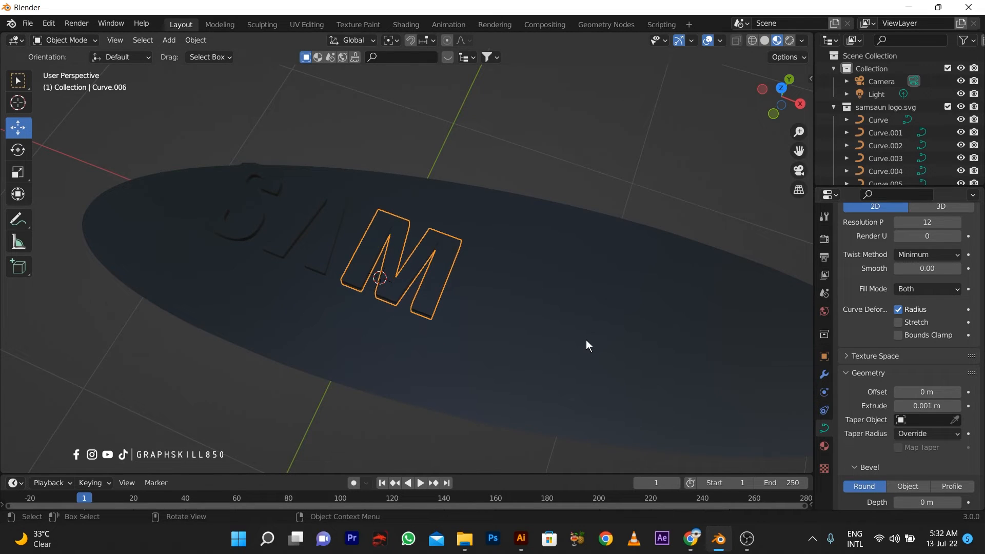
Select the second S, after the M, and set its Extrude to 0.001 m
{"action": "left_click", "coordinate": [488, 293]}
{"action": "left_click", "coordinate": [927, 406]}
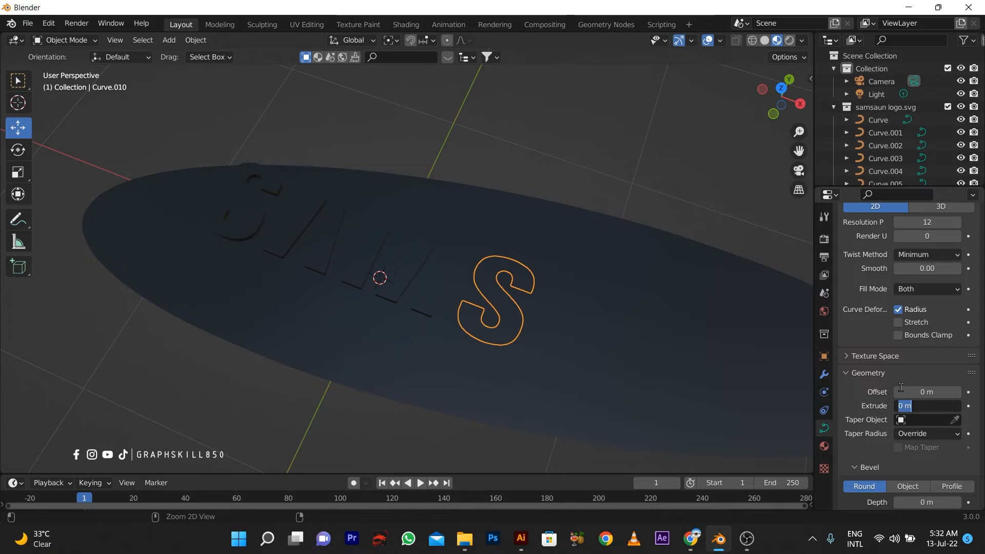
{"action": "key", "text": "ctrl+v"}
{"action": "left_click", "coordinate": [901, 387]}
Select the letter U and give its curve geometry an Extrude of 0.001 m
{"action": "middle_click_drag", "start_coordinate": [378, 292], "coordinate": [221, 196], "text": "shift"}
{"action": "left_click", "coordinate": [401, 210]}
{"action": "left_click", "coordinate": [405, 220]}
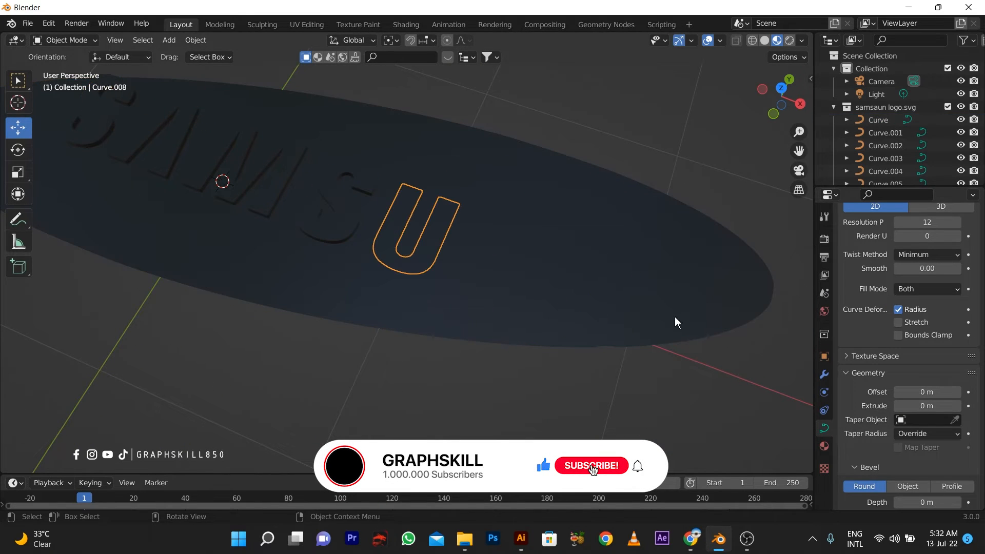
{"action": "left_click", "coordinate": [915, 405]}
{"action": "key", "text": "ctrl+v"}
{"action": "key", "text": "Return"}
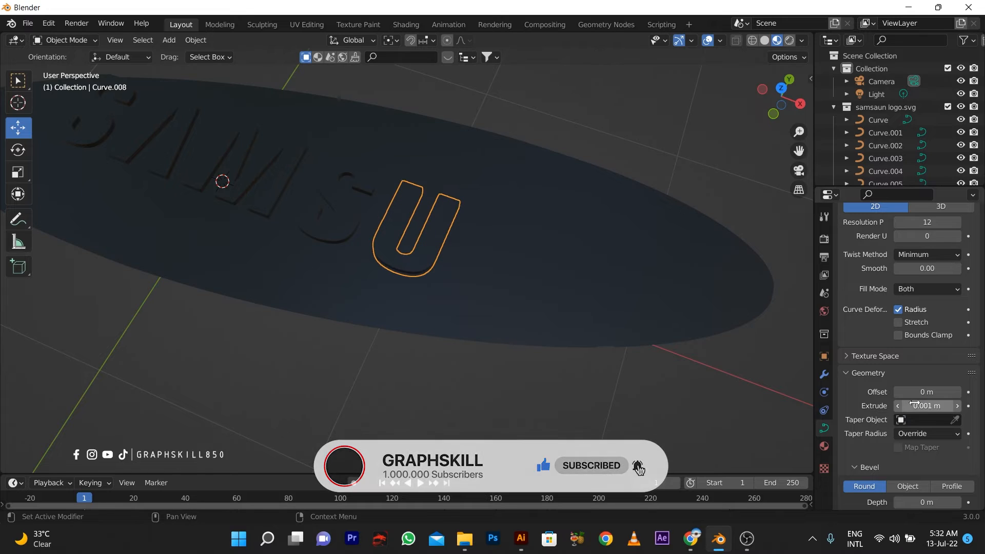
Select the letter N and set its curve geometry Extrude to 0.001 m
{"action": "left_click", "coordinate": [490, 256]}
{"action": "left_click", "coordinate": [519, 251]}
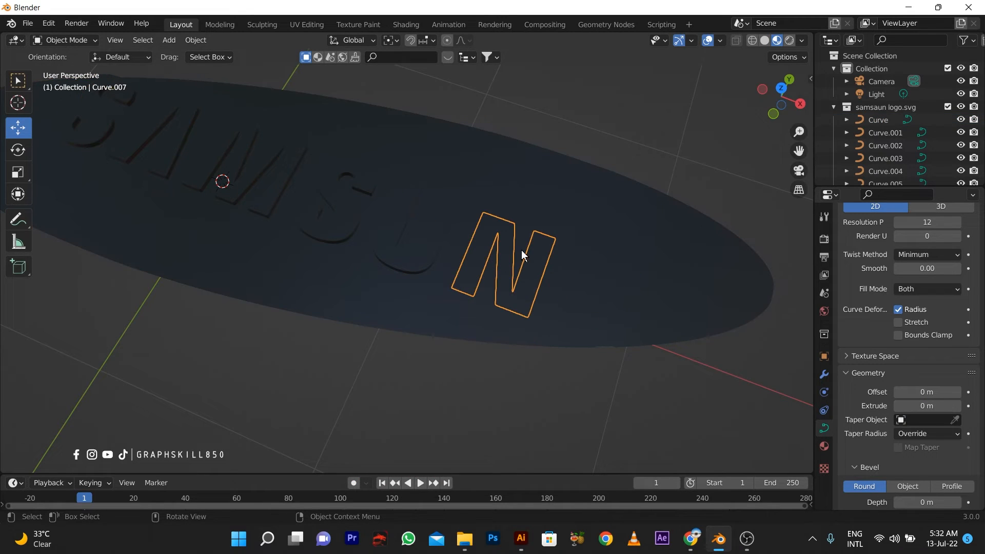
{"action": "left_click", "coordinate": [915, 405]}
{"action": "type", "text": "0.001 m"}
{"action": "key", "text": "Return"}
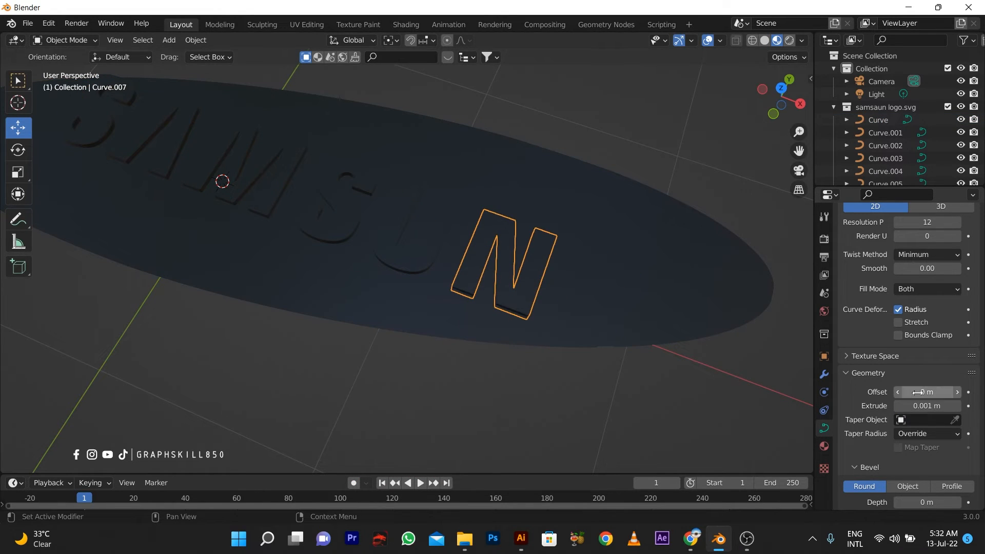
Select the final letter G and set its curve geometry Extrude to 0.001 m
{"action": "left_click", "coordinate": [580, 300]}
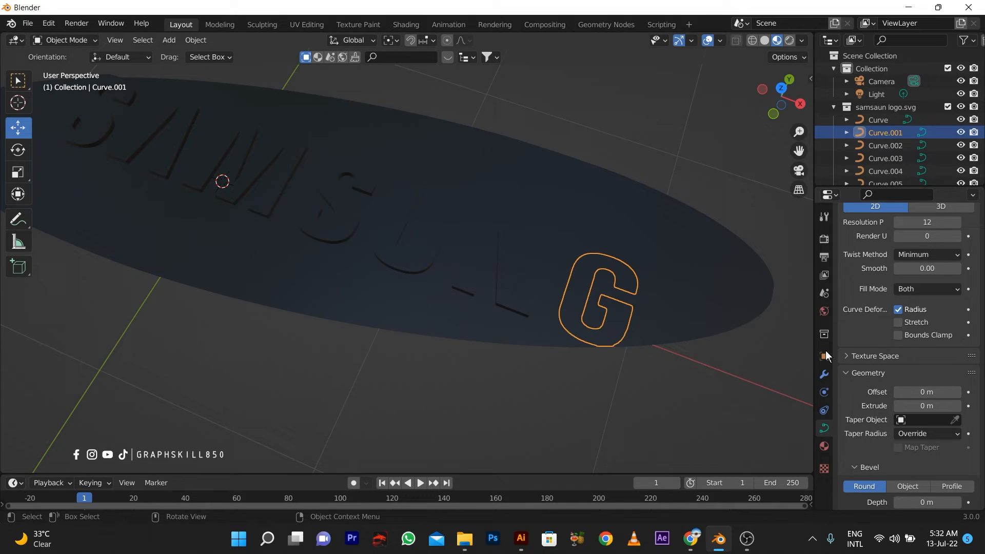
{"action": "left_click", "coordinate": [918, 406]}
{"action": "type", "text": "0.001 m"}
{"action": "key", "text": "Return"}
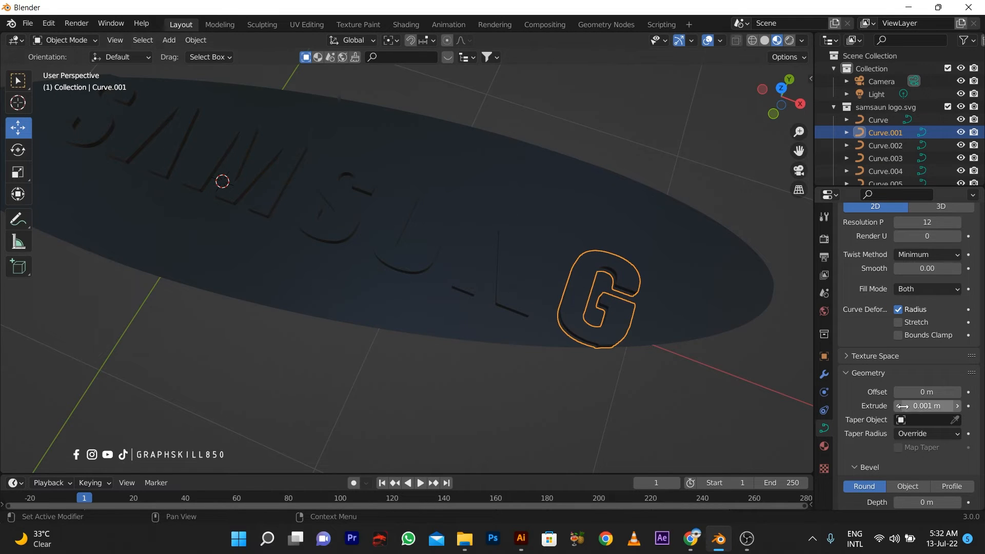
Select the oval background curve and set its Extrude to 0.01 m
{"action": "scroll", "coordinate": [442, 305], "scroll_direction": "down", "scroll_amount": 3}
{"action": "middle_click_drag", "start_coordinate": [442, 306], "coordinate": [273, 264]}
{"action": "left_click", "coordinate": [270, 243]}
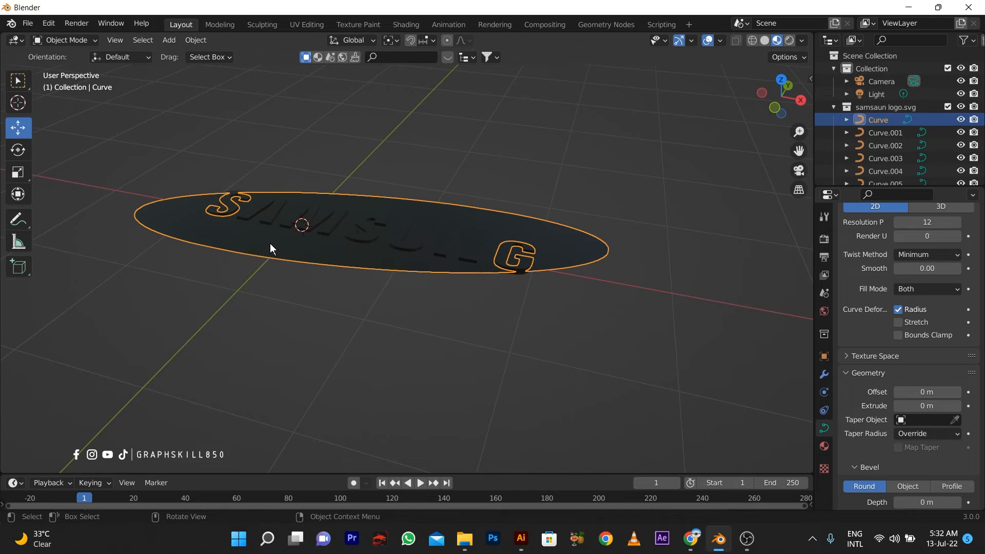
{"action": "scroll", "coordinate": [291, 247], "scroll_direction": "up", "scroll_amount": 1}
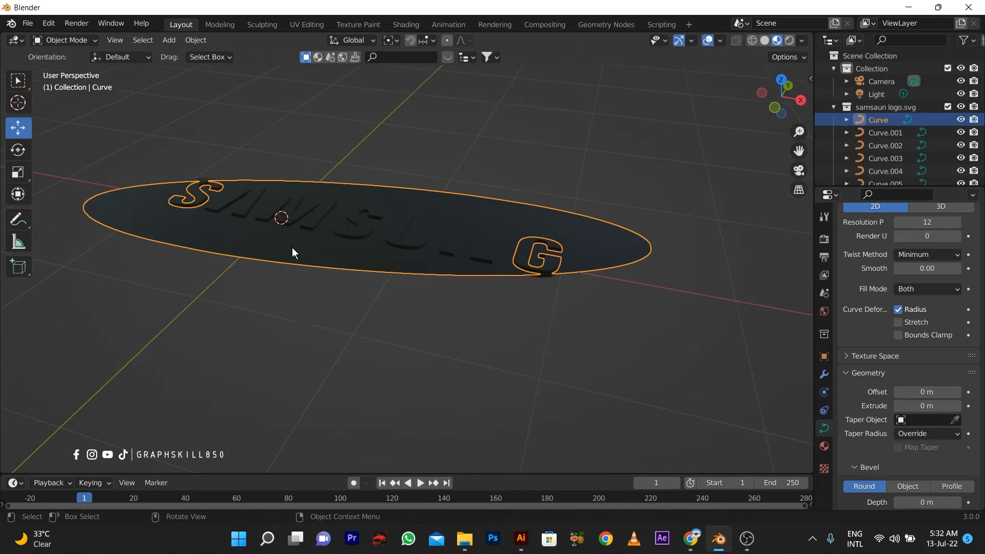
{"action": "left_click", "coordinate": [958, 406]}
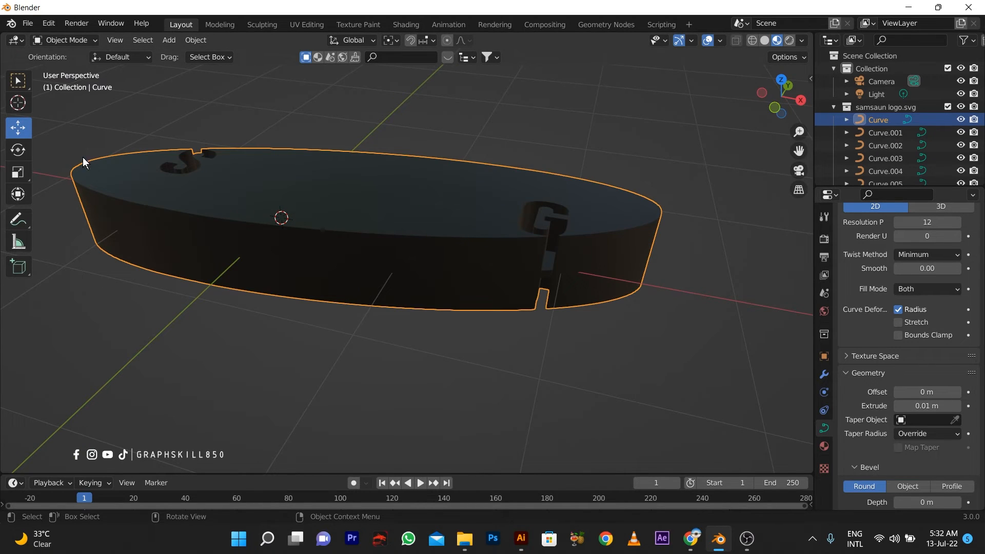
Reselect the oval curve and set its origin to its geometry
{"action": "left_click", "coordinate": [370, 265]}
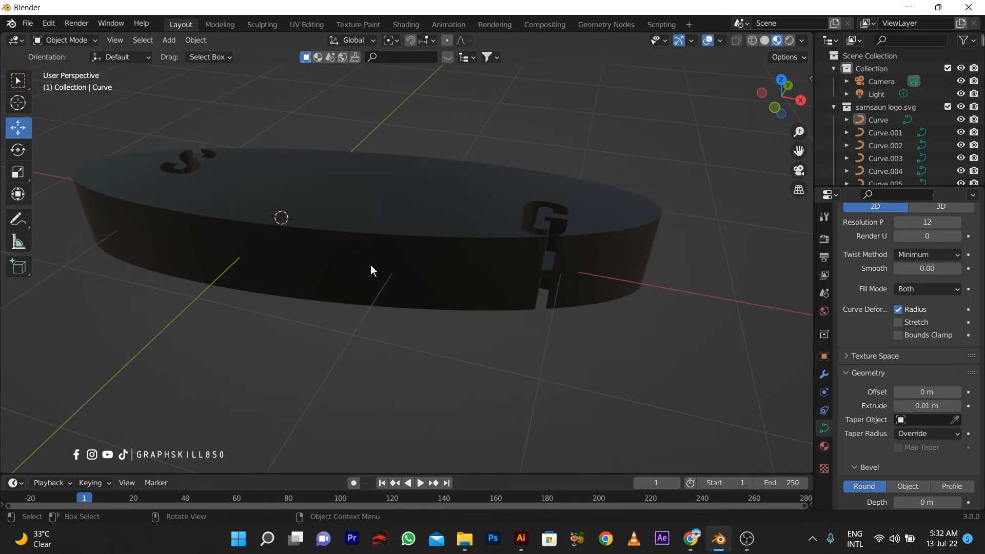
{"action": "left_click", "coordinate": [325, 236]}
{"action": "scroll", "coordinate": [587, 325], "scroll_direction": "down", "scroll_amount": 6}
{"action": "scroll", "coordinate": [340, 281], "scroll_direction": "up", "scroll_amount": 3}
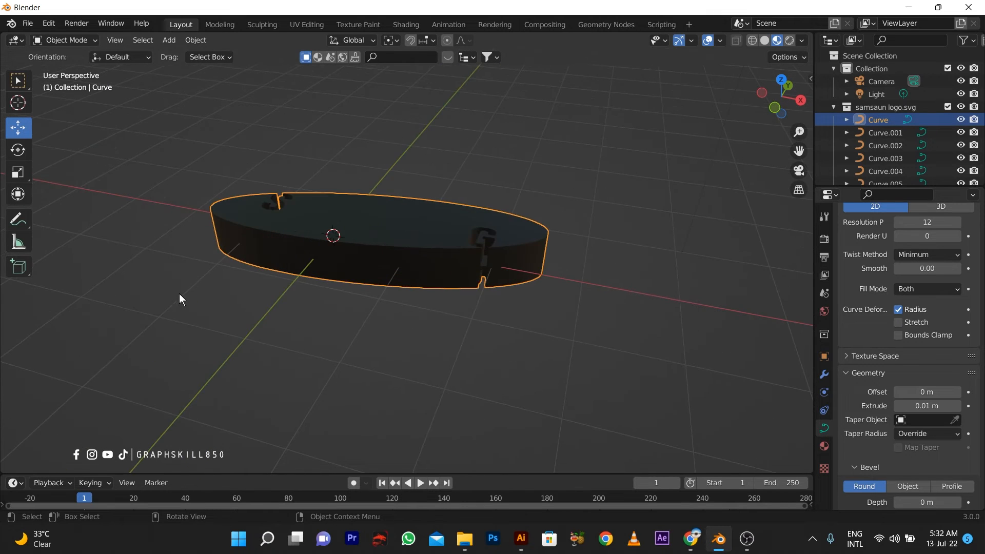
{"action": "scroll", "coordinate": [180, 293], "scroll_direction": "down", "scroll_amount": 2}
{"action": "right_click", "coordinate": [354, 260]}
{"action": "mouse_move", "coordinate": [335, 294]}
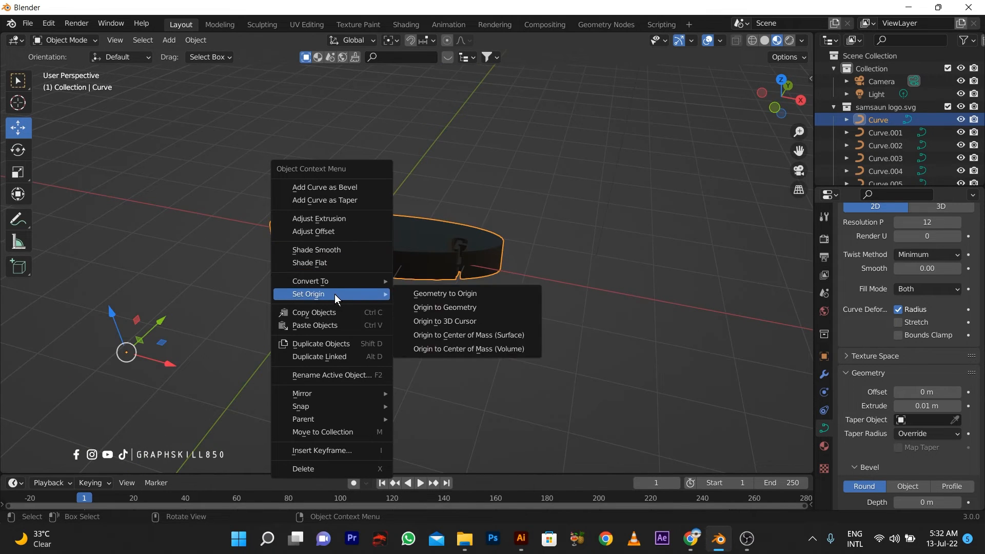
{"action": "left_click", "coordinate": [455, 307]}
Lower the oval about 0.313 m along the Z axis beneath the letters
{"action": "scroll", "coordinate": [369, 251], "scroll_direction": "up", "scroll_amount": 5}
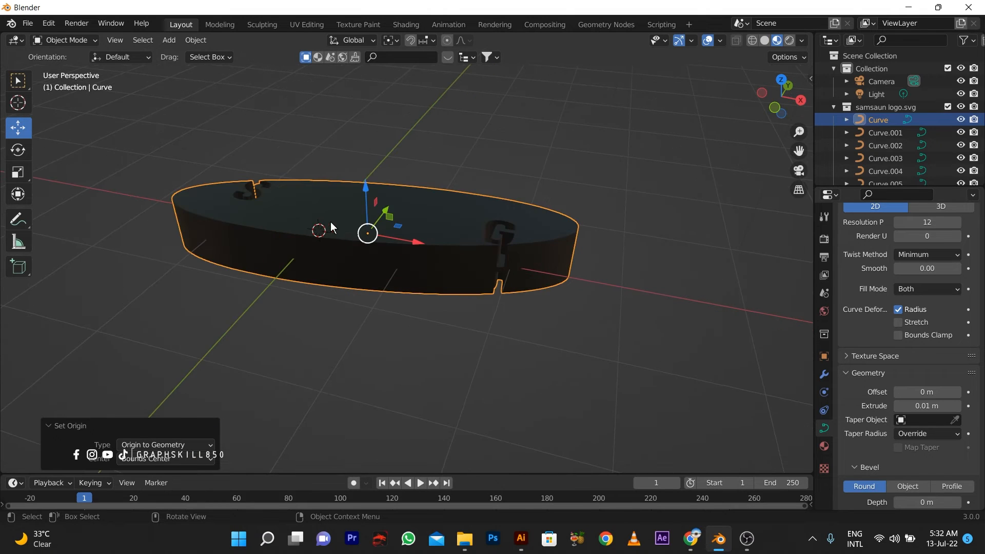
{"action": "left_click_drag", "start_coordinate": [348, 181], "coordinate": [355, 220]}
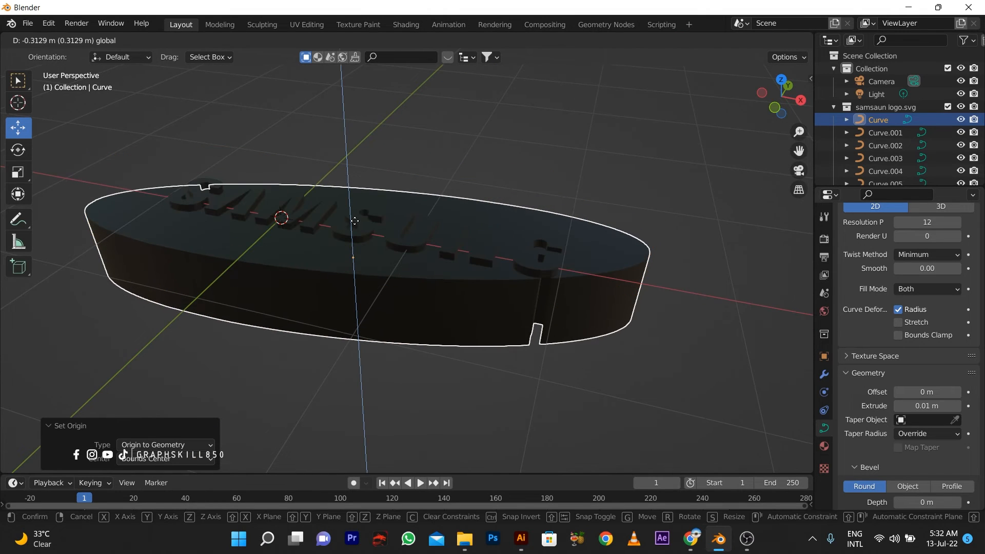
{"action": "middle_click_drag", "start_coordinate": [293, 313], "coordinate": [322, 335]}
{"action": "scroll", "coordinate": [419, 268], "scroll_direction": "down", "scroll_amount": 2}
Change the base color of the oval's SVGMat material to a dark, saturated blue
{"action": "left_click", "coordinate": [824, 446]}
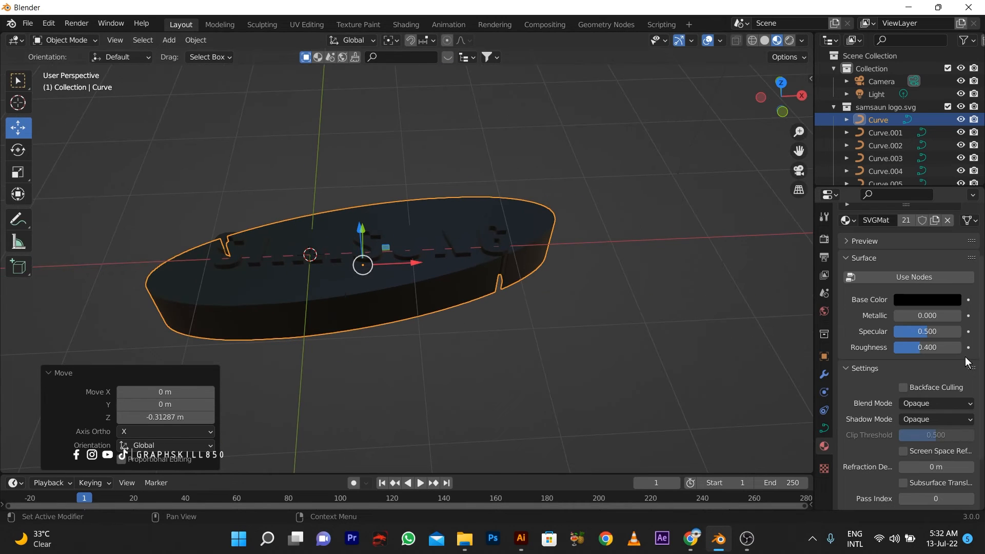
{"action": "left_click", "coordinate": [928, 300]}
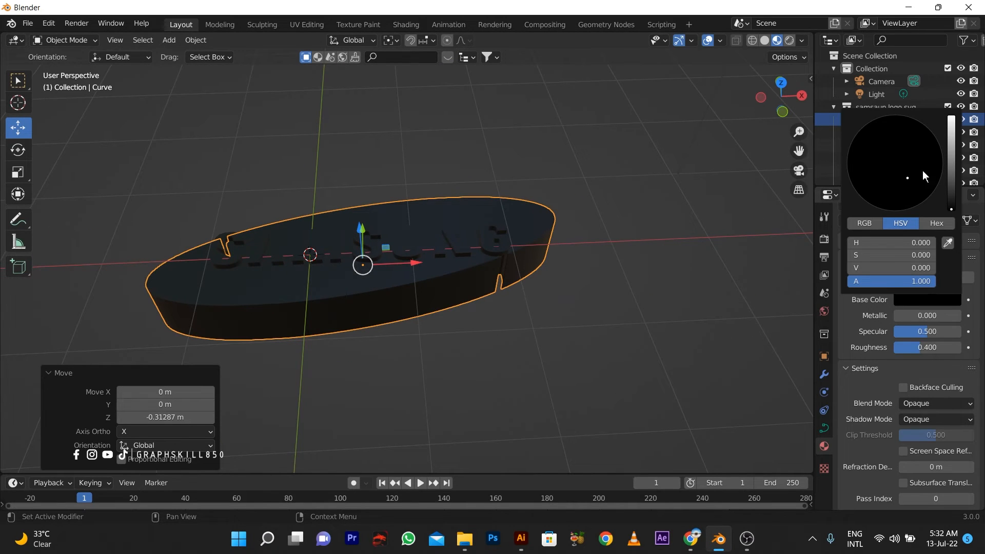
{"action": "mouse_move", "coordinate": [951, 189]}
{"action": "left_mouse_down"}
{"action": "mouse_move", "coordinate": [951, 131]}
{"action": "mouse_move", "coordinate": [907, 117]}
{"action": "left_mouse_up"}
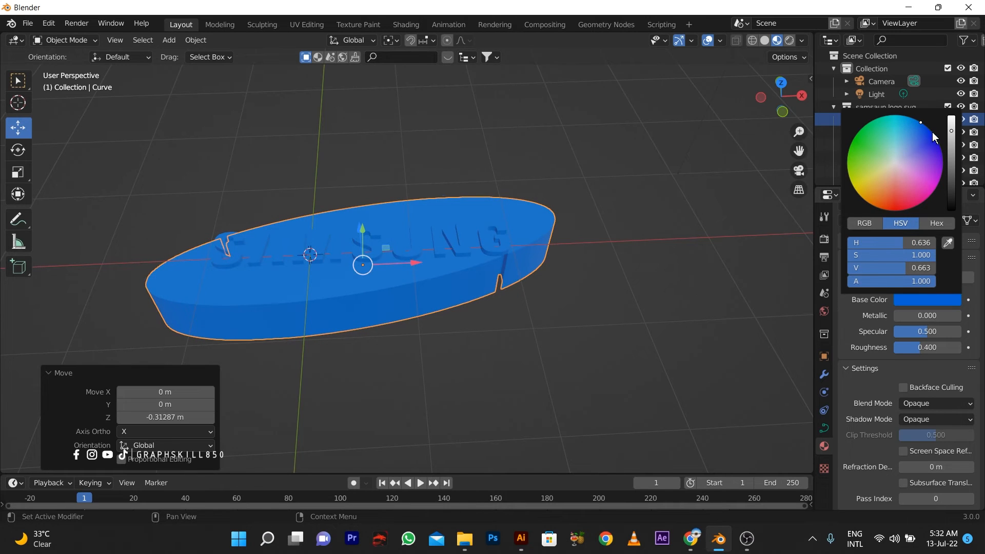
{"action": "left_click_drag", "start_coordinate": [954, 132], "coordinate": [951, 150]}
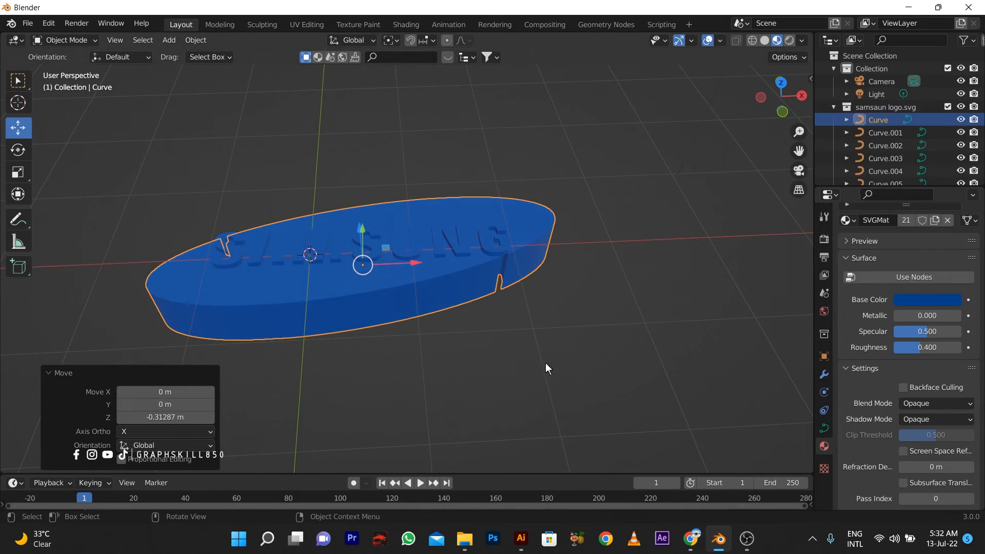
Select the first letter S, remove its SVGMat material slot and add a new material in its place
{"action": "middle_click_drag", "start_coordinate": [546, 362], "coordinate": [451, 387]}
{"action": "left_click", "coordinate": [361, 344]}
{"action": "left_click", "coordinate": [260, 211]}
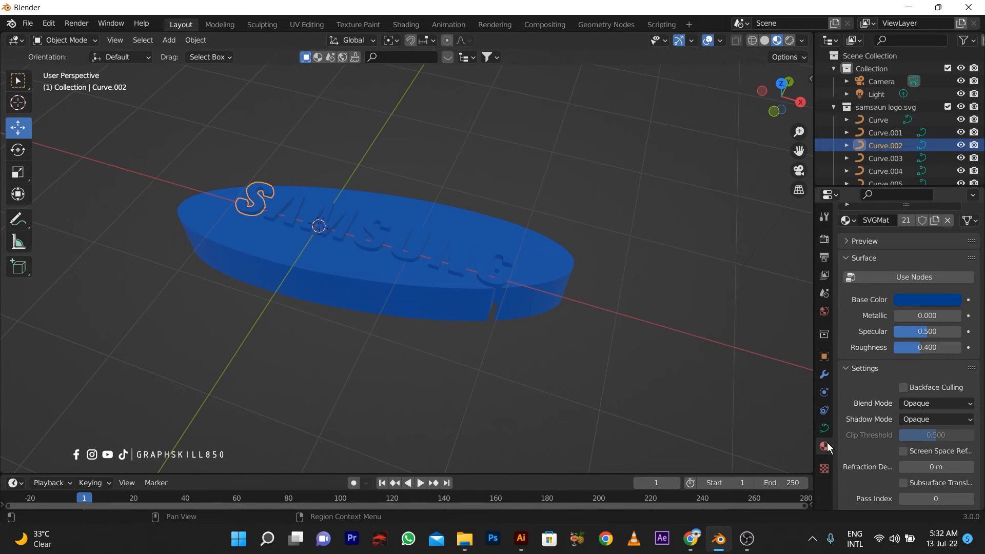
{"action": "scroll", "coordinate": [892, 366], "scroll_direction": "up", "scroll_amount": 3}
{"action": "left_click", "coordinate": [974, 250]}
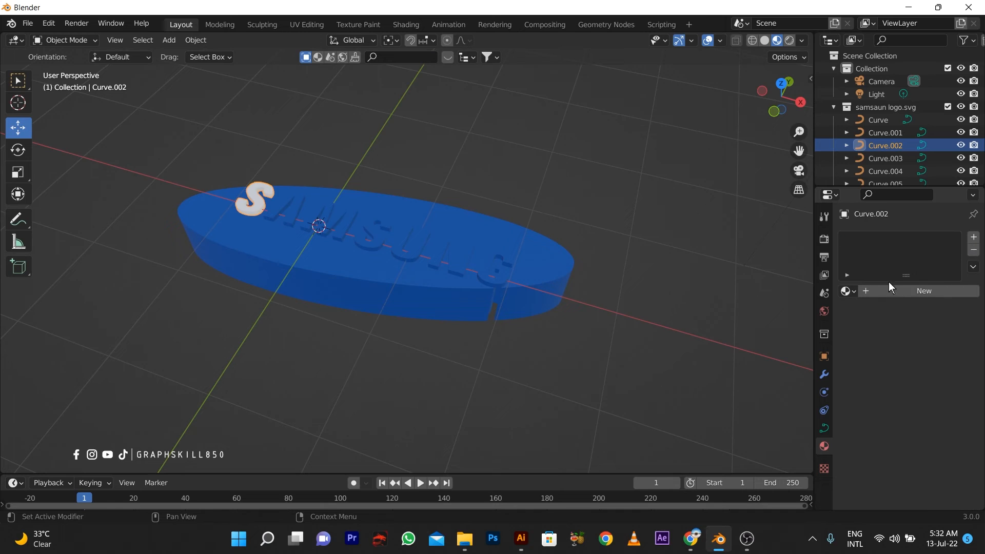
{"action": "left_click", "coordinate": [974, 237]}
{"action": "left_click", "coordinate": [907, 291]}
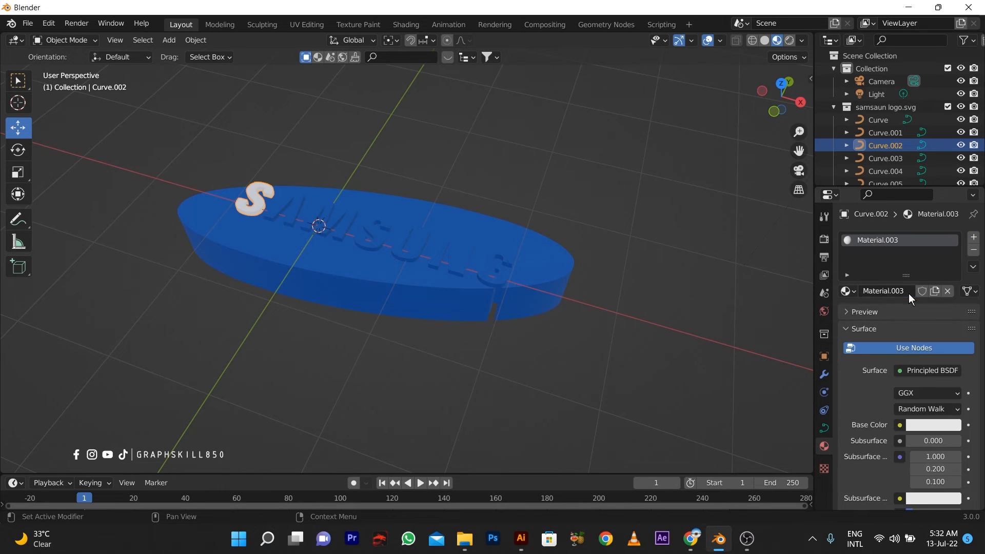
Give the S's new material a grey base color with value about 0.504, roughness 0 and metallic 1
{"action": "left_click", "coordinate": [930, 426]}
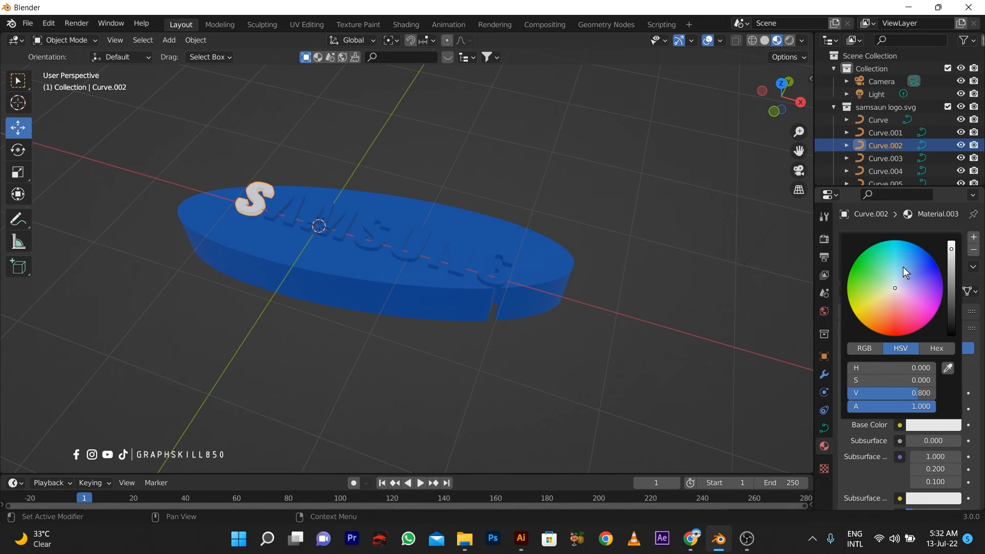
{"action": "left_click_drag", "start_coordinate": [951, 249], "coordinate": [951, 265]}
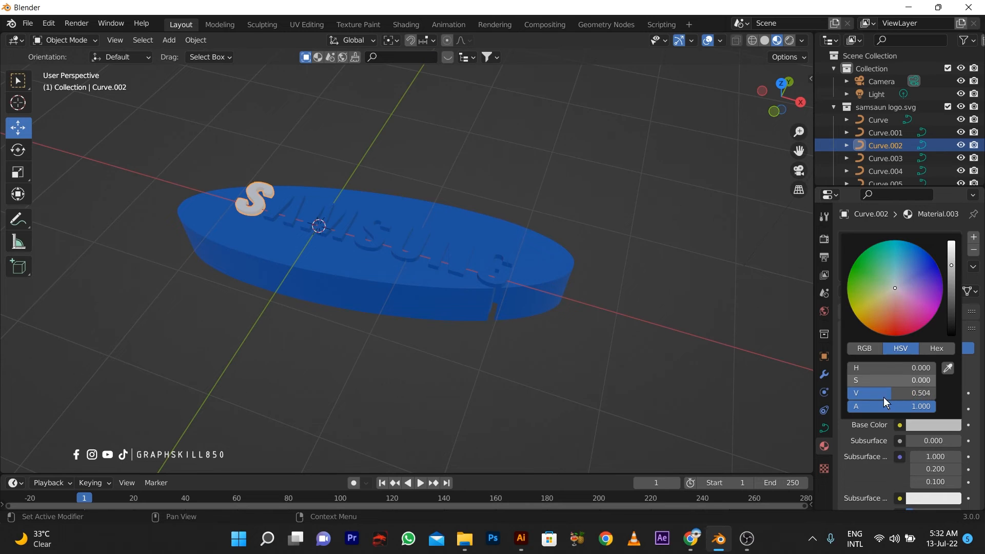
{"action": "scroll", "coordinate": [914, 448], "scroll_direction": "down", "scroll_amount": 3}
{"action": "scroll", "coordinate": [939, 476], "scroll_direction": "down", "scroll_amount": 3}
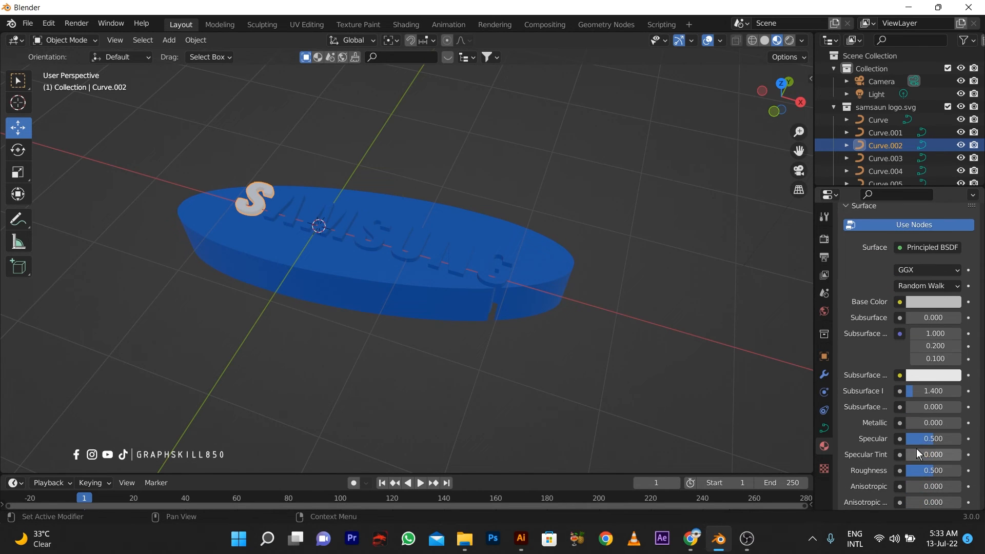
{"action": "key", "text": "BackSpace"}
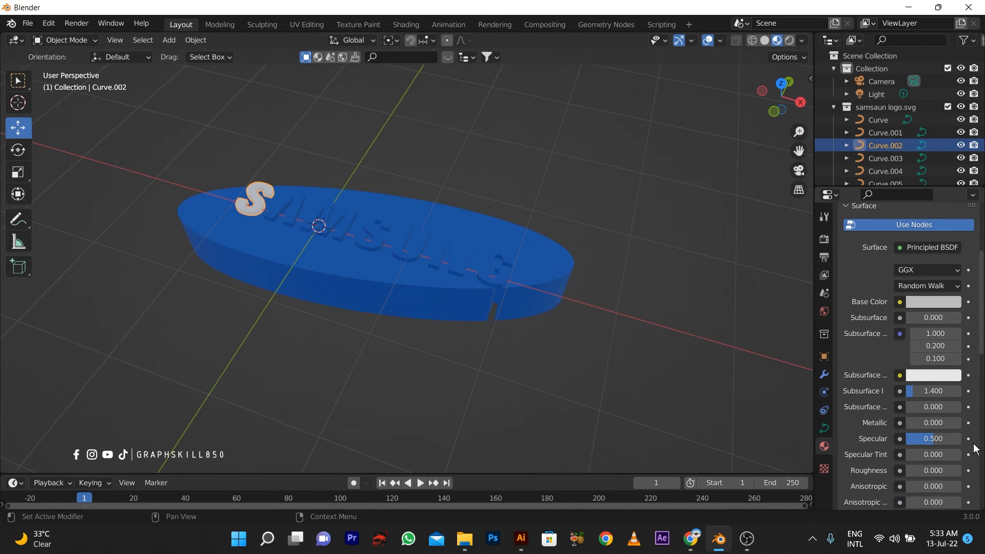
{"action": "left_click_drag", "start_coordinate": [924, 423], "coordinate": [961, 423]}
Replace the SVGMat material on the letter A with the existing metallic Material.003
{"action": "scroll", "coordinate": [339, 233], "scroll_direction": "up", "scroll_amount": 3}
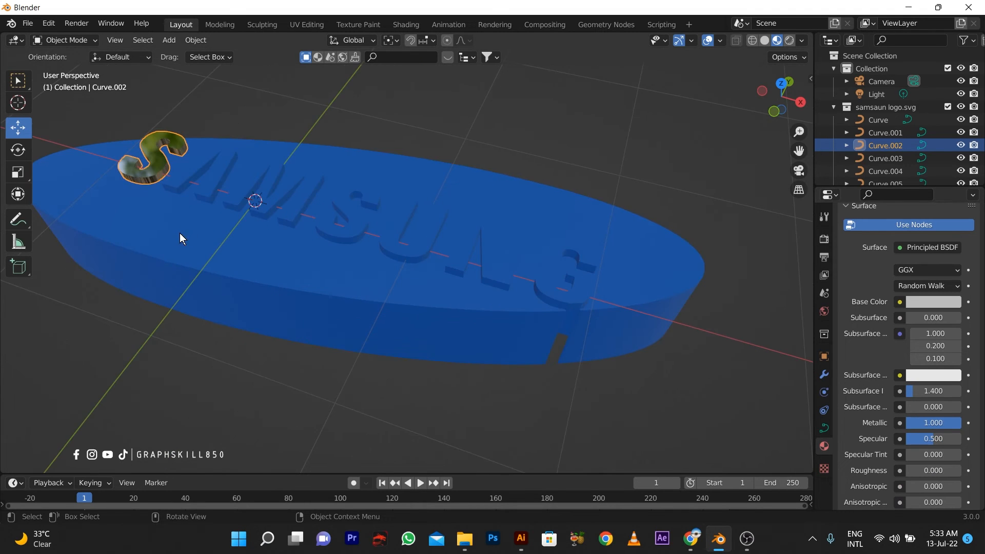
{"action": "middle_click_drag", "start_coordinate": [180, 236], "coordinate": [202, 201]}
{"action": "left_click", "coordinate": [202, 201]}
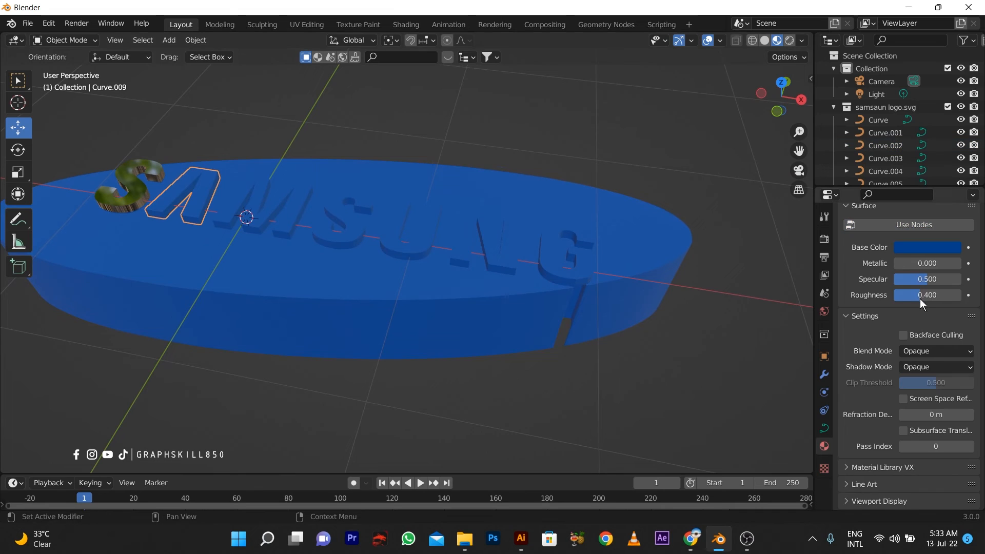
{"action": "scroll", "coordinate": [886, 285], "scroll_direction": "up", "scroll_amount": 6}
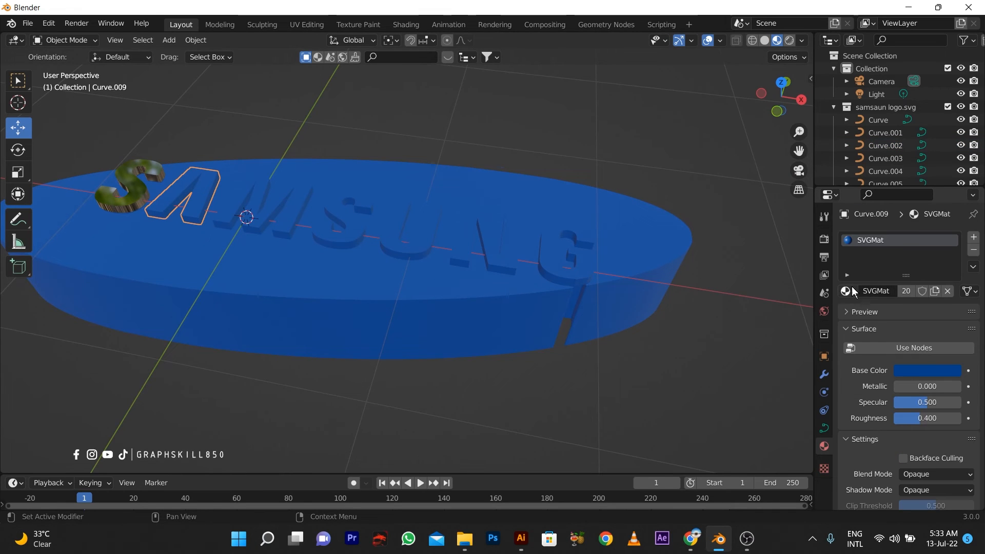
{"action": "left_click", "coordinate": [848, 291]}
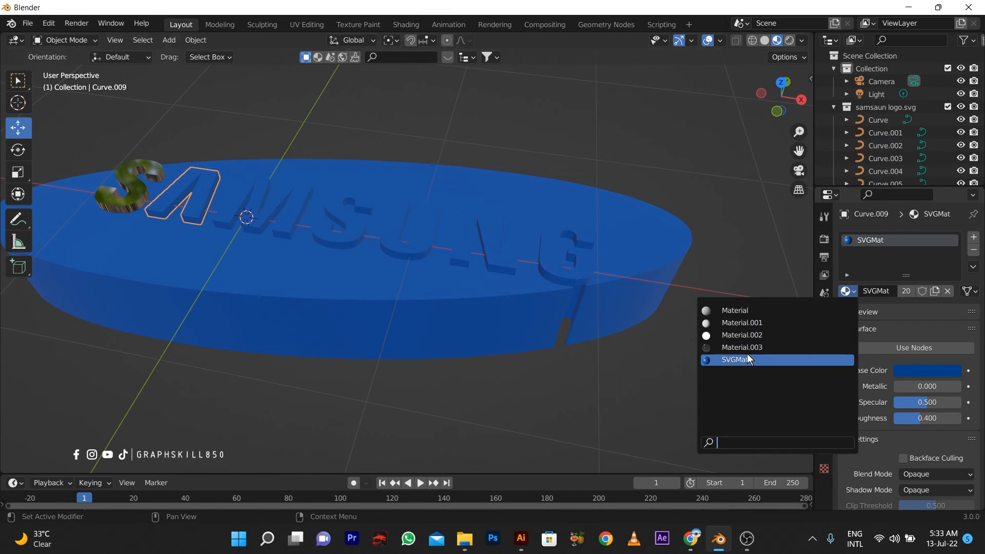
{"action": "left_click", "coordinate": [847, 292]}
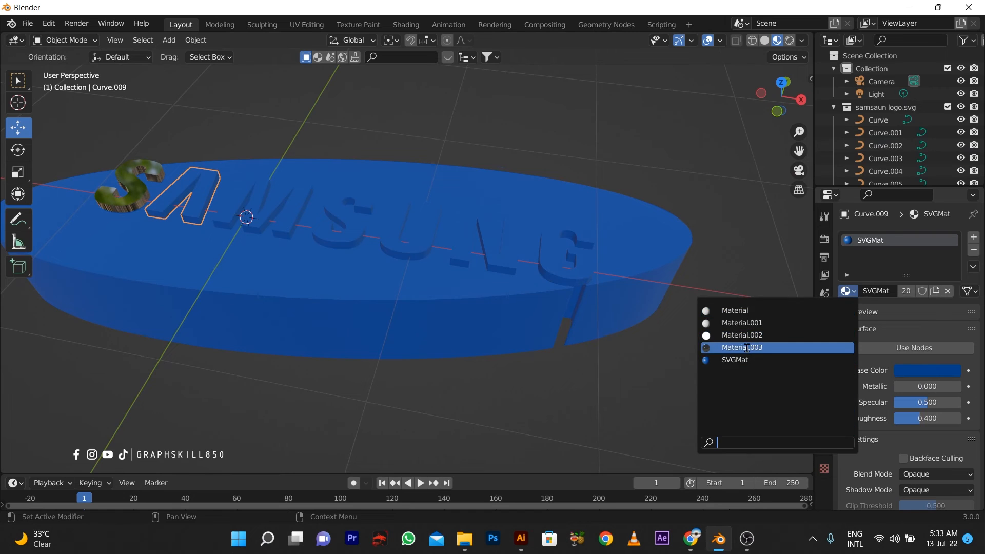
{"action": "left_click", "coordinate": [746, 348]}
Assign Material.003 to the letter M and the second letter S in place of SVGMat
{"action": "left_click", "coordinate": [259, 215]}
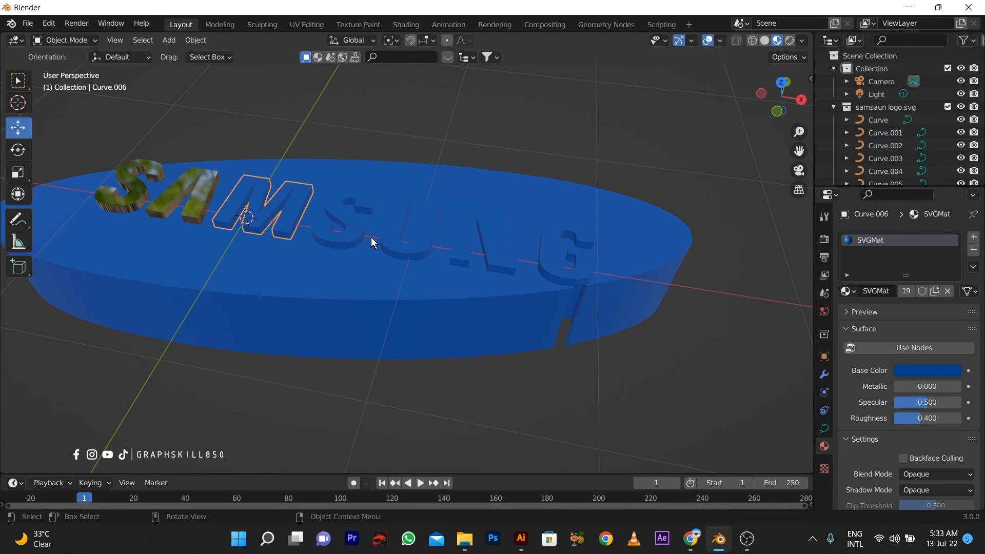
{"action": "left_click", "coordinate": [848, 291]}
{"action": "left_click", "coordinate": [746, 348]}
{"action": "left_click", "coordinate": [340, 229]}
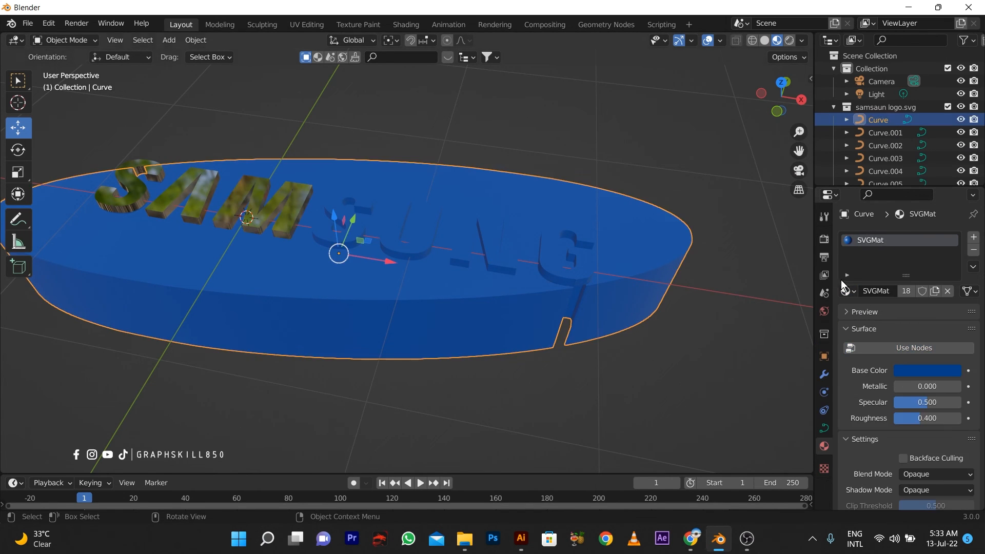
{"action": "left_click", "coordinate": [342, 225]}
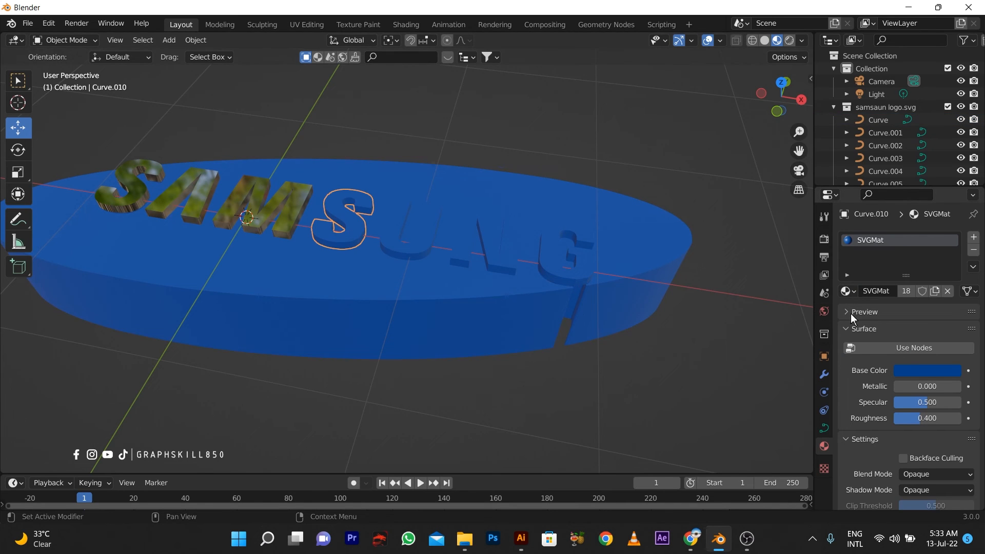
{"action": "left_click", "coordinate": [847, 291]}
{"action": "left_click", "coordinate": [747, 346]}
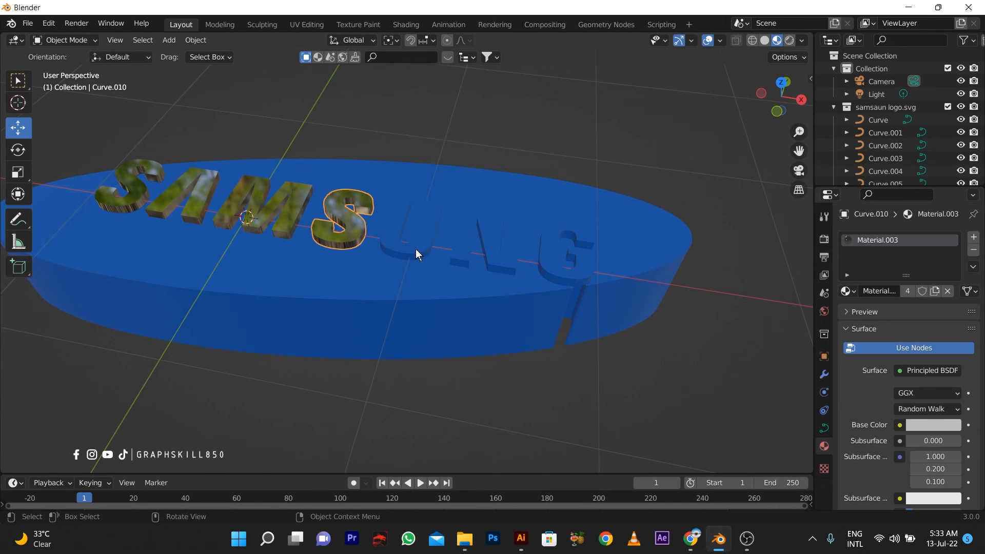
Assign Material.003 to the remaining letters U, N and G in place of SVGMat
{"action": "left_click", "coordinate": [415, 248]}
{"action": "left_click", "coordinate": [848, 291]}
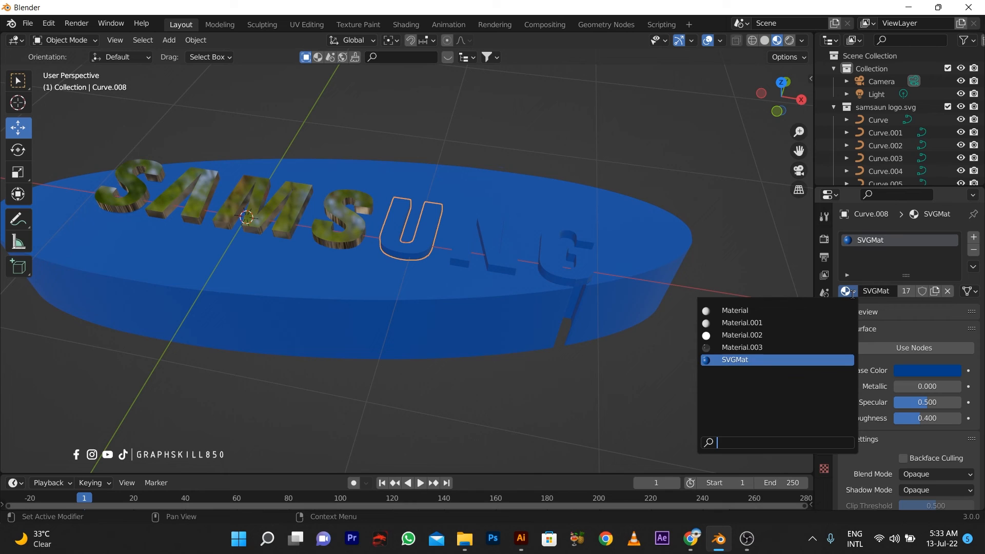
{"action": "left_click", "coordinate": [744, 348]}
{"action": "left_click", "coordinate": [507, 247]}
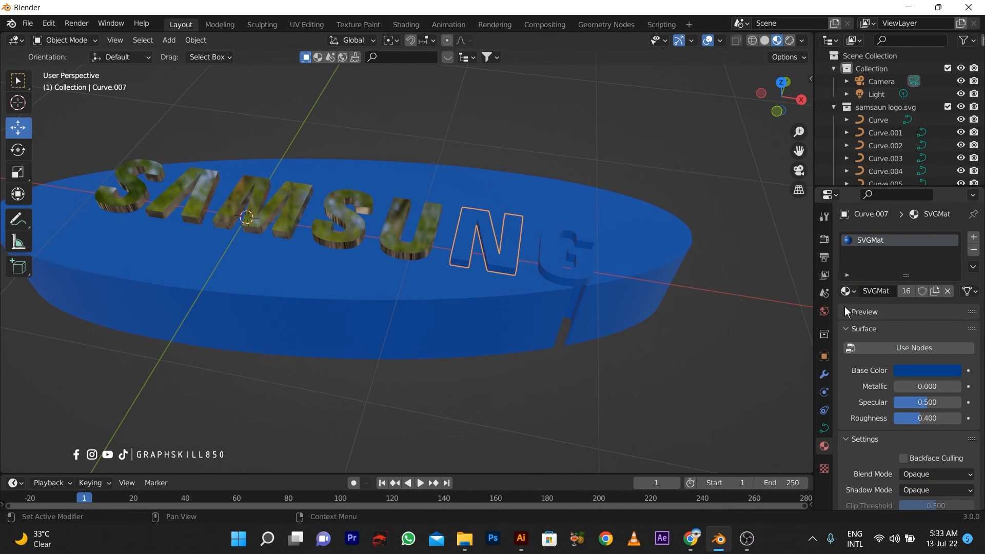
{"action": "left_click", "coordinate": [848, 292]}
{"action": "left_click", "coordinate": [746, 347]}
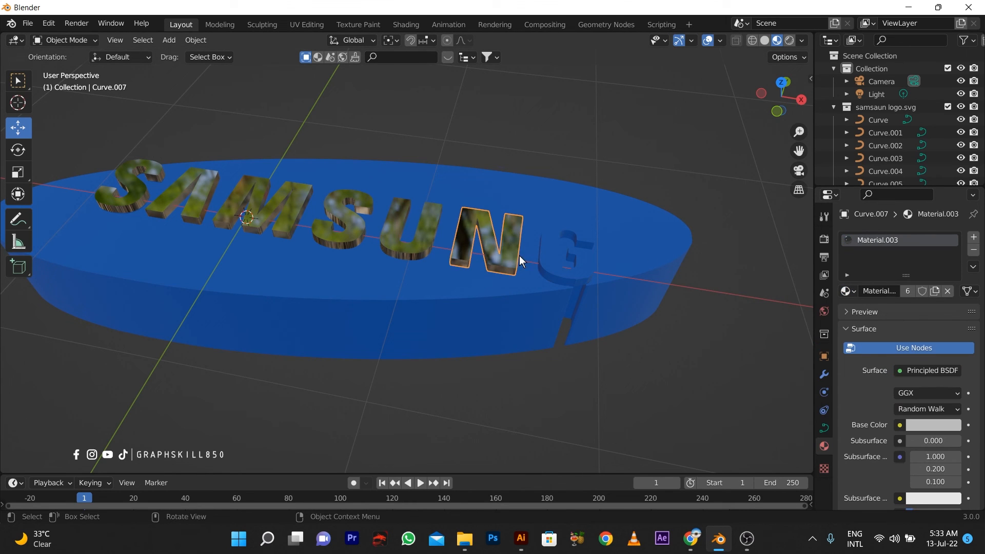
{"action": "left_click", "coordinate": [550, 254]}
{"action": "left_click", "coordinate": [847, 292]}
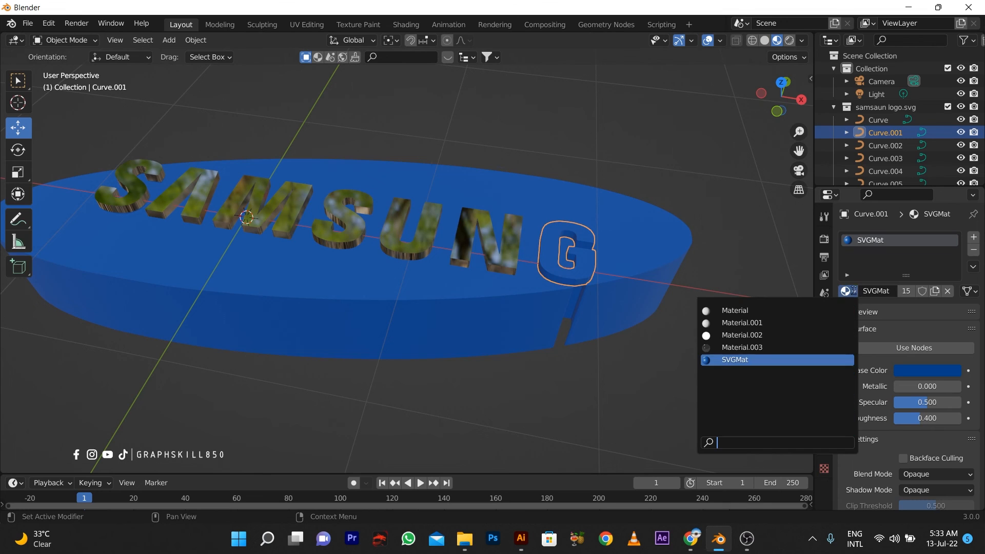
{"action": "left_click", "coordinate": [765, 346]}
Select the blue oval and scale it to about 0.775 along the Z axis to make it thinner
{"action": "middle_click_drag", "start_coordinate": [646, 386], "coordinate": [476, 308]}
{"action": "left_click", "coordinate": [476, 308]}
{"action": "middle_click_drag", "start_coordinate": [420, 364], "coordinate": [383, 346]}
{"action": "left_click", "coordinate": [330, 303]}
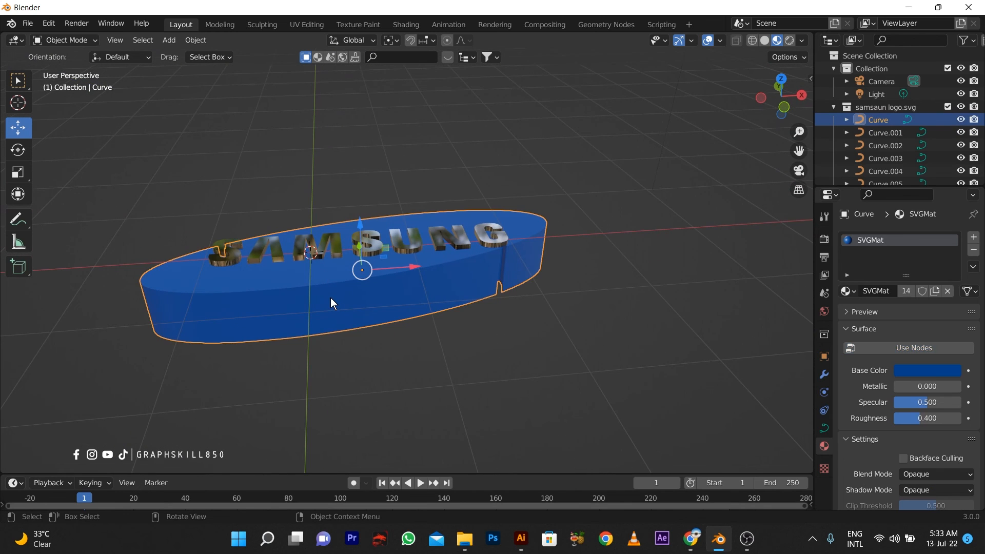
{"action": "key", "text": "s"}
{"action": "key", "text": "z"}
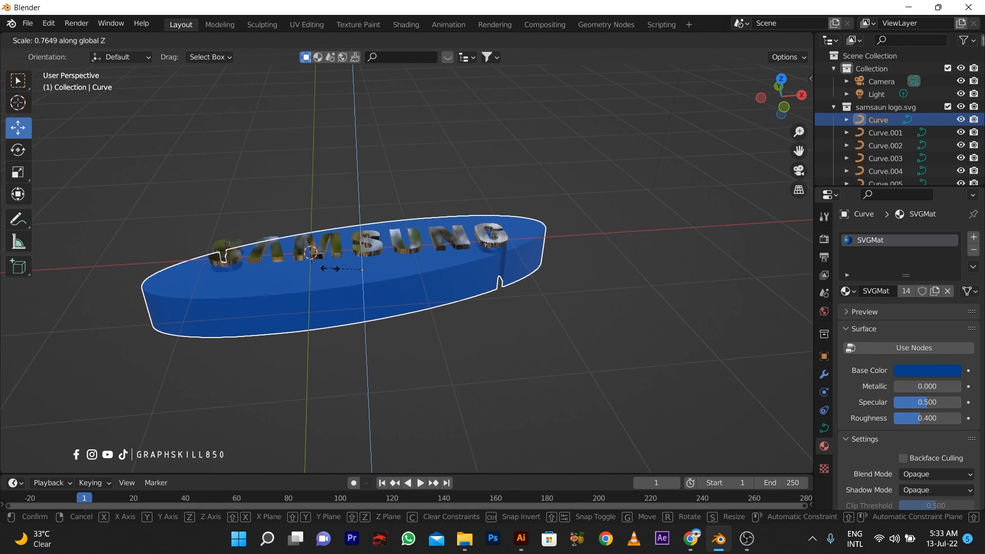
{"action": "left_click", "coordinate": [346, 300]}
Raise the oval about 0.059 m along the Z axis toward the letters
{"action": "key", "text": "g"}
{"action": "key", "text": "z"}
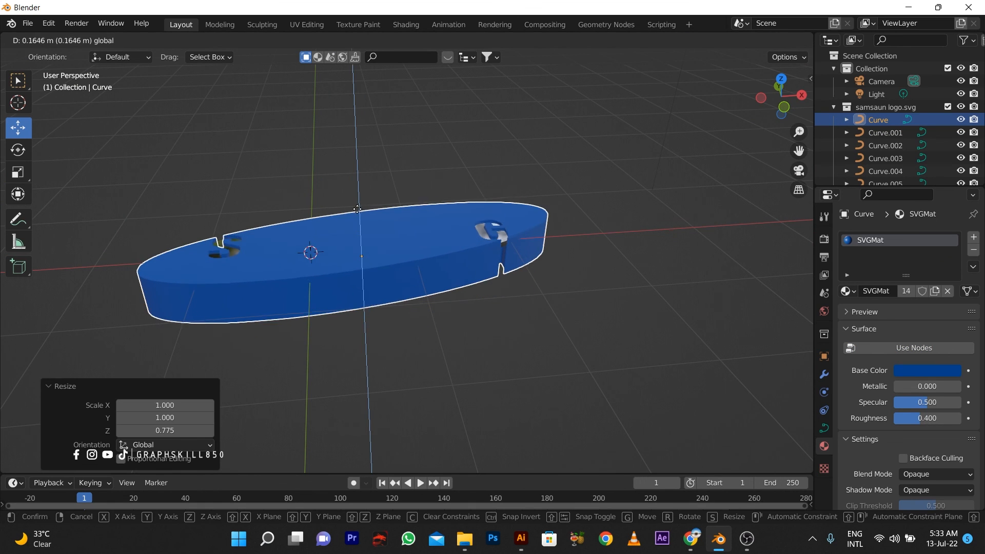
{"action": "left_click_drag", "start_coordinate": [358, 209], "coordinate": [358, 217]}
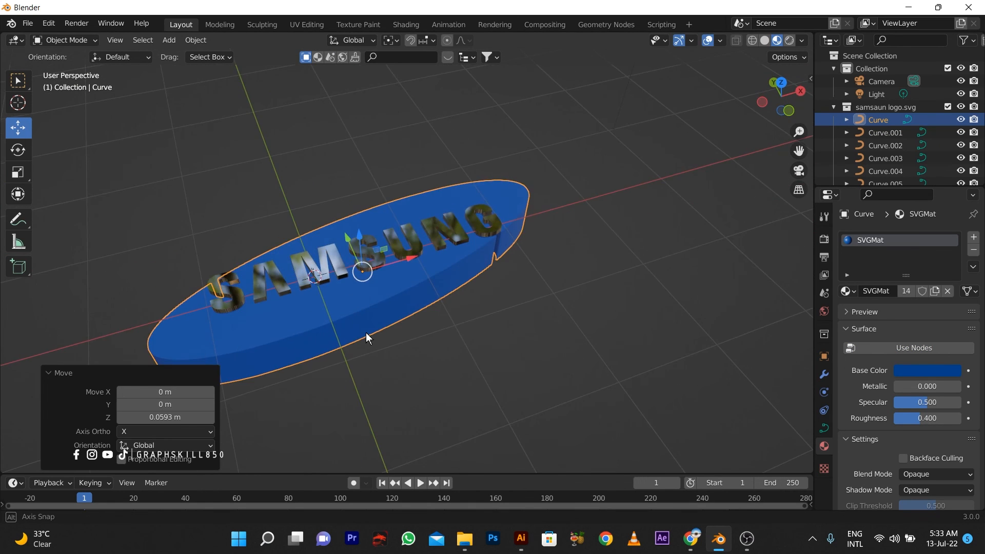